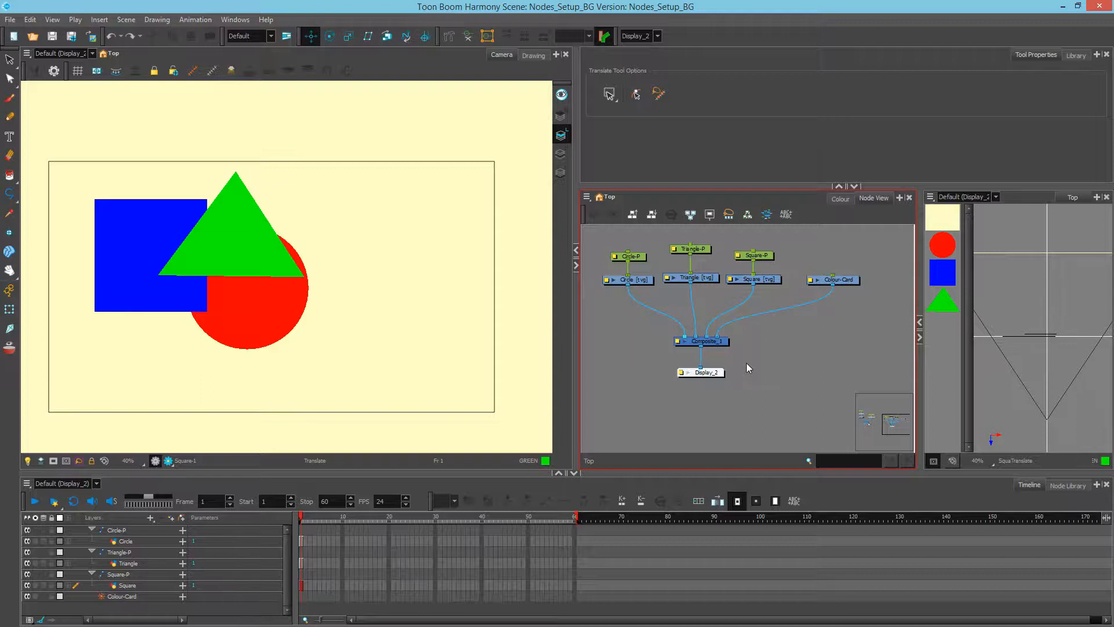
# Add two composite nodes, placing one beside Composite_1 and one between Composite_1 and Display_2, with Display_2 moved down to make room.
pyautogui.moveTo(782, 376); pyautogui.dragTo(777, 360)
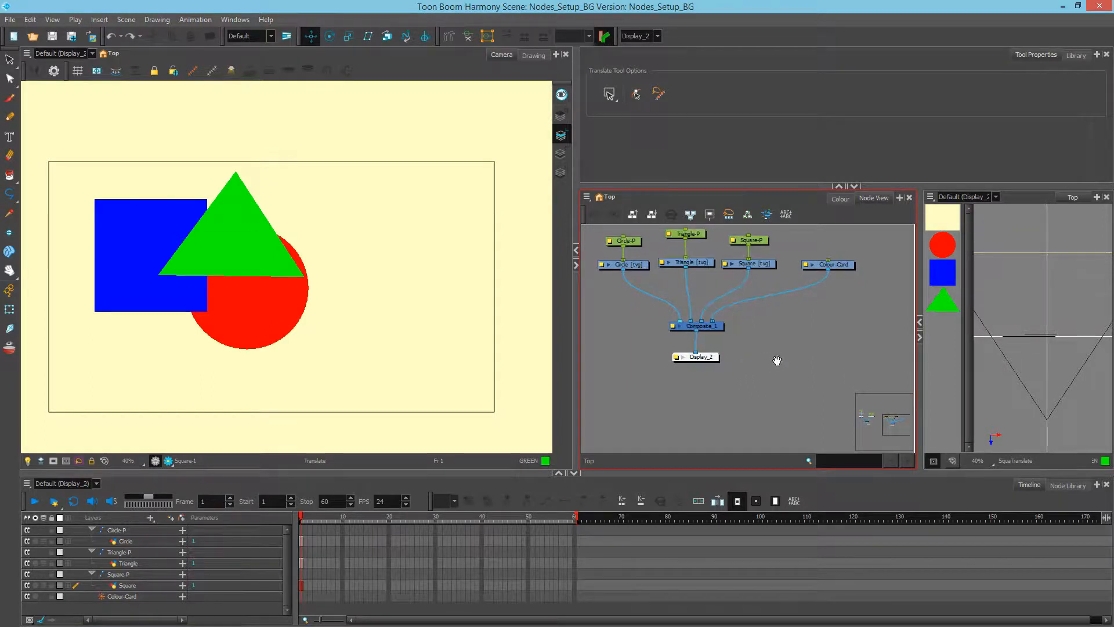
pyautogui.hotkey('ctrl', 'h')
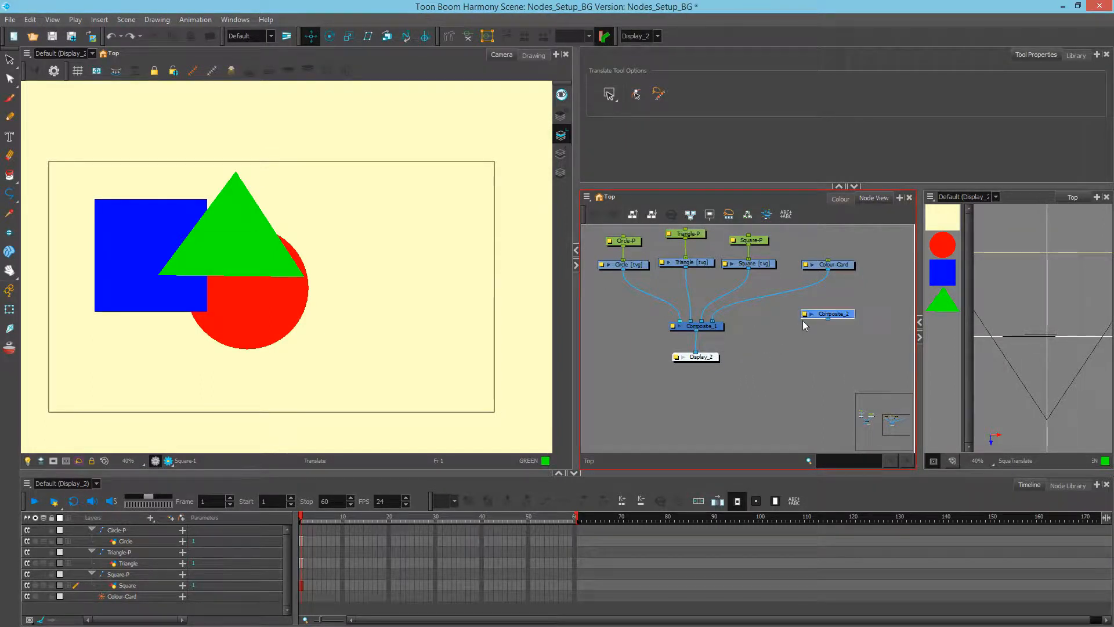
pyautogui.moveTo(701, 357); pyautogui.dragTo(736, 428)
pyautogui.hotkey('ctrl', 'h')
pyautogui.moveTo(781, 380); pyautogui.dragTo(773, 379)
pyautogui.moveTo(852, 314); pyautogui.dragTo(859, 326)
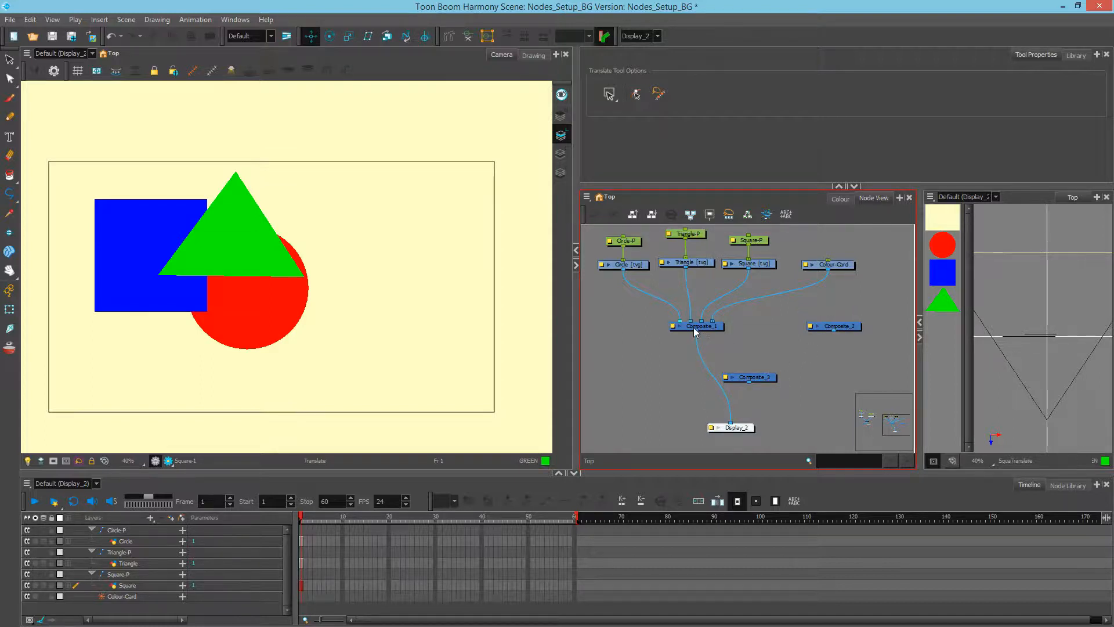
# Feed Composite_1 and Composite_2 into Composite_3 and connect Composite_3 to Display_2.
pyautogui.moveTo(697, 334); pyautogui.dragTo(748, 371)
pyautogui.moveTo(834, 334); pyautogui.dragTo(760, 372)
pyautogui.moveTo(750, 382); pyautogui.dragTo(763, 429)
pyautogui.moveTo(784, 312); pyautogui.dragTo(767, 338)
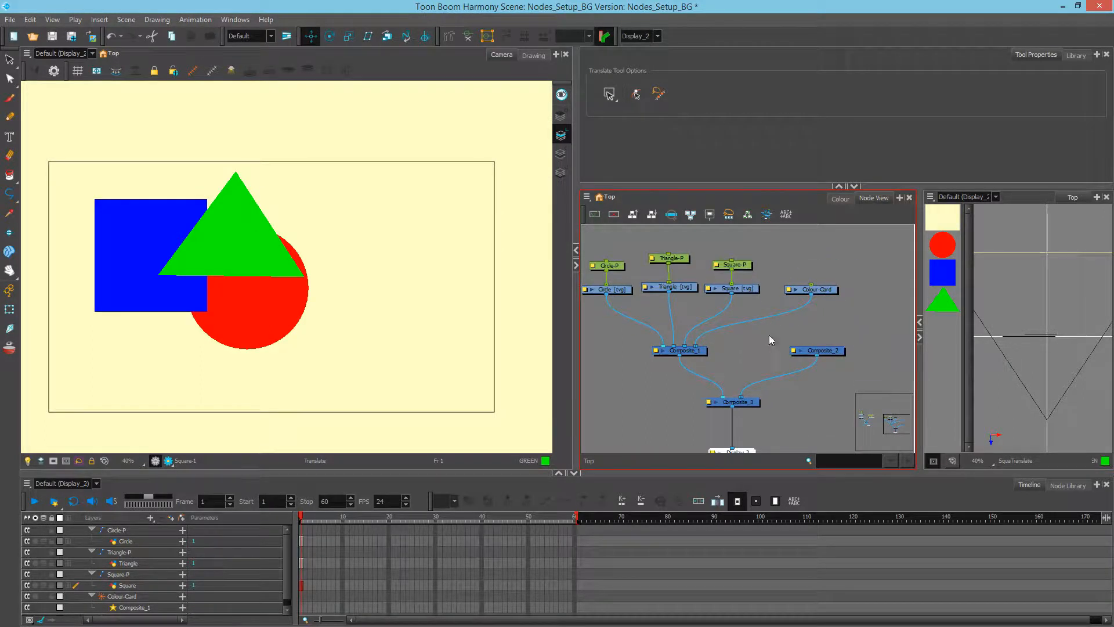
# Reconnect the Colour-Card and Square drawing from Composite_1 to Composite_2, spacing the nodes into two separate groups.
pyautogui.moveTo(697, 349); pyautogui.dragTo(817, 346)
pyautogui.moveTo(838, 290); pyautogui.dragTo(884, 289)
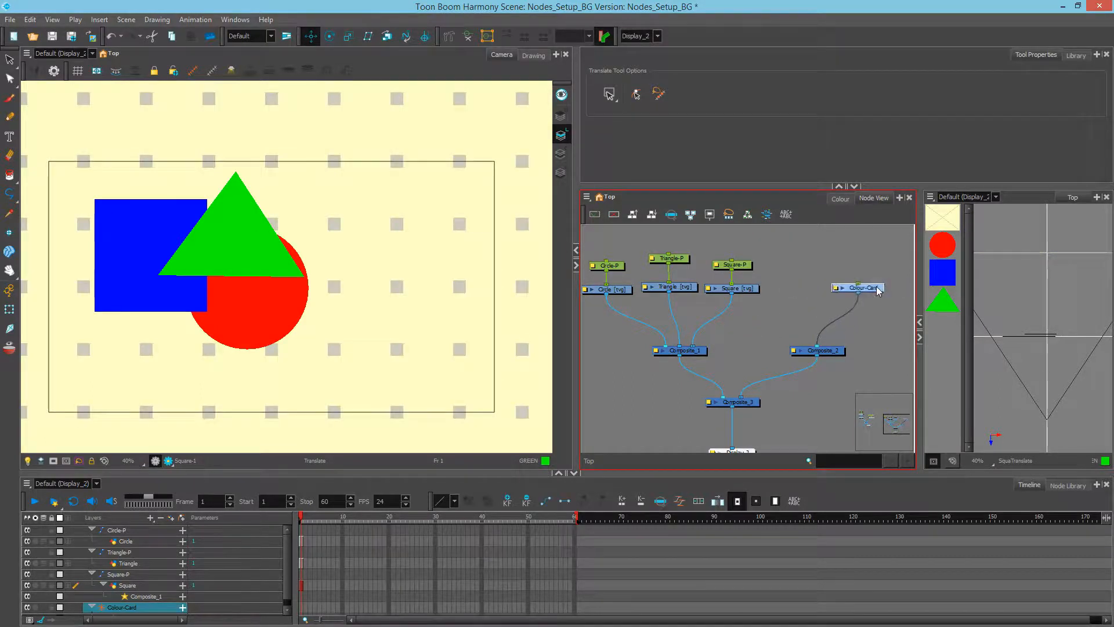
pyautogui.moveTo(694, 349); pyautogui.dragTo(805, 351)
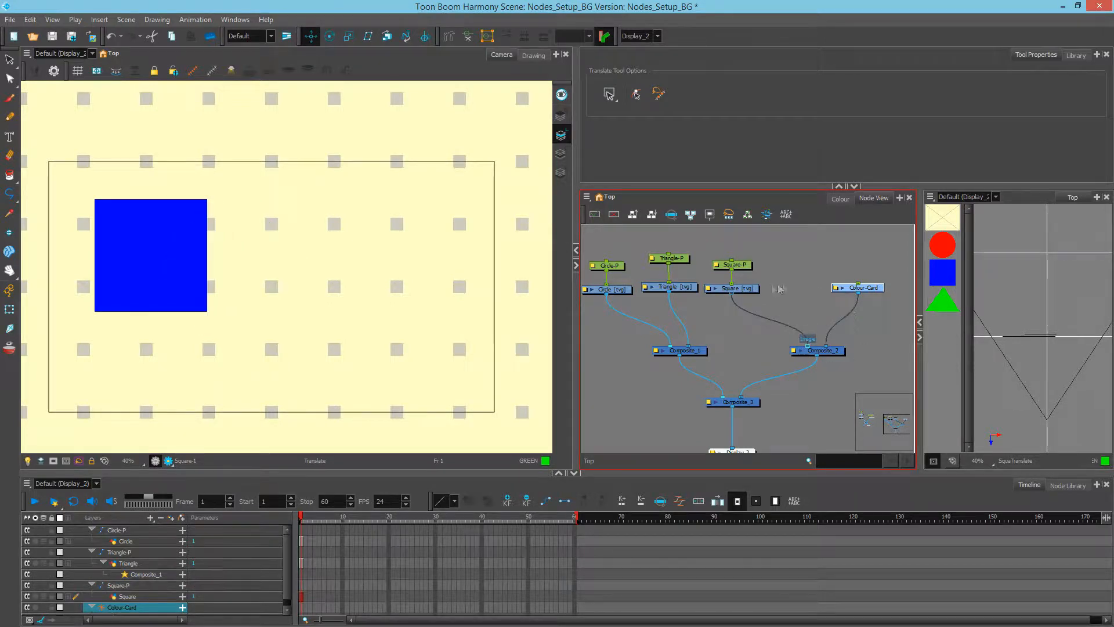
pyautogui.click(775, 313)
pyautogui.click(735, 289)
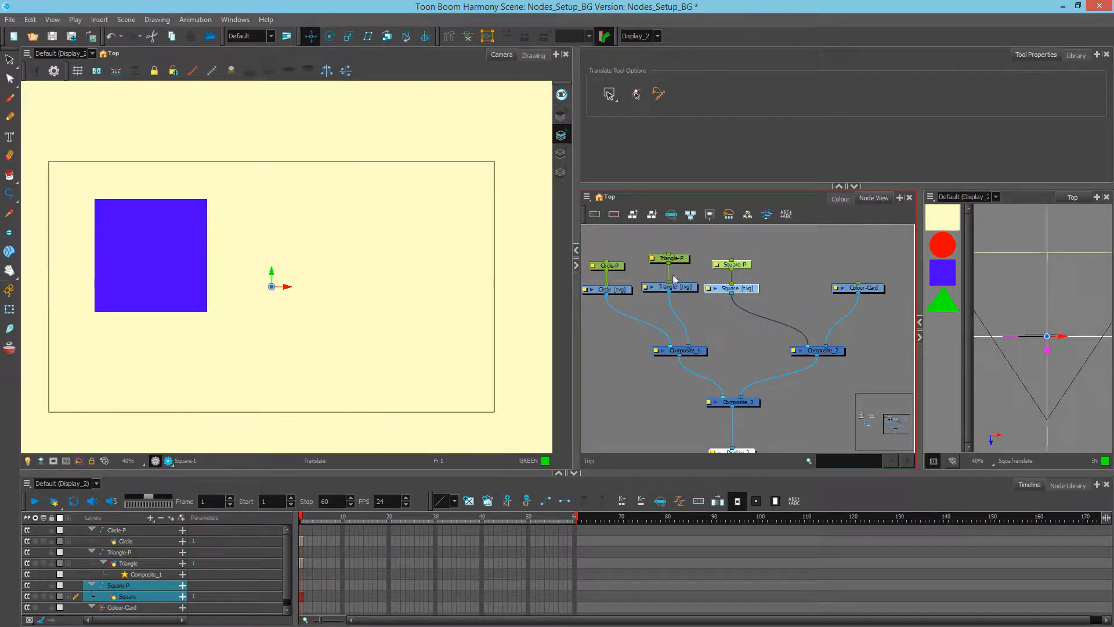
pyautogui.moveTo(754, 286); pyautogui.dragTo(799, 289)
pyautogui.click(748, 321)
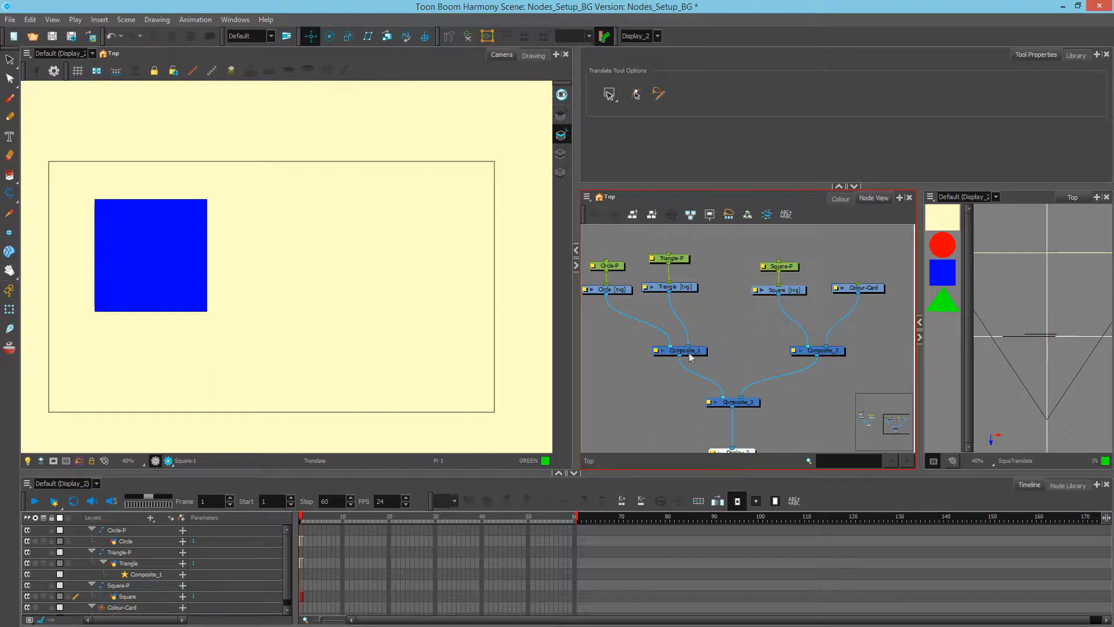
pyautogui.moveTo(673, 349); pyautogui.dragTo(639, 347)
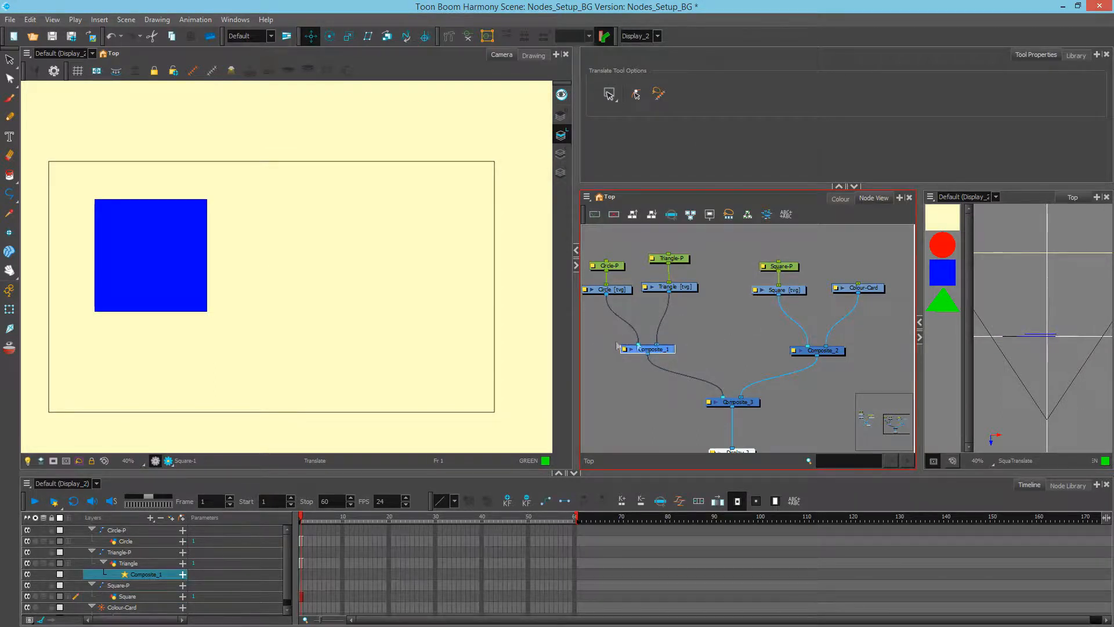
pyautogui.click(775, 330)
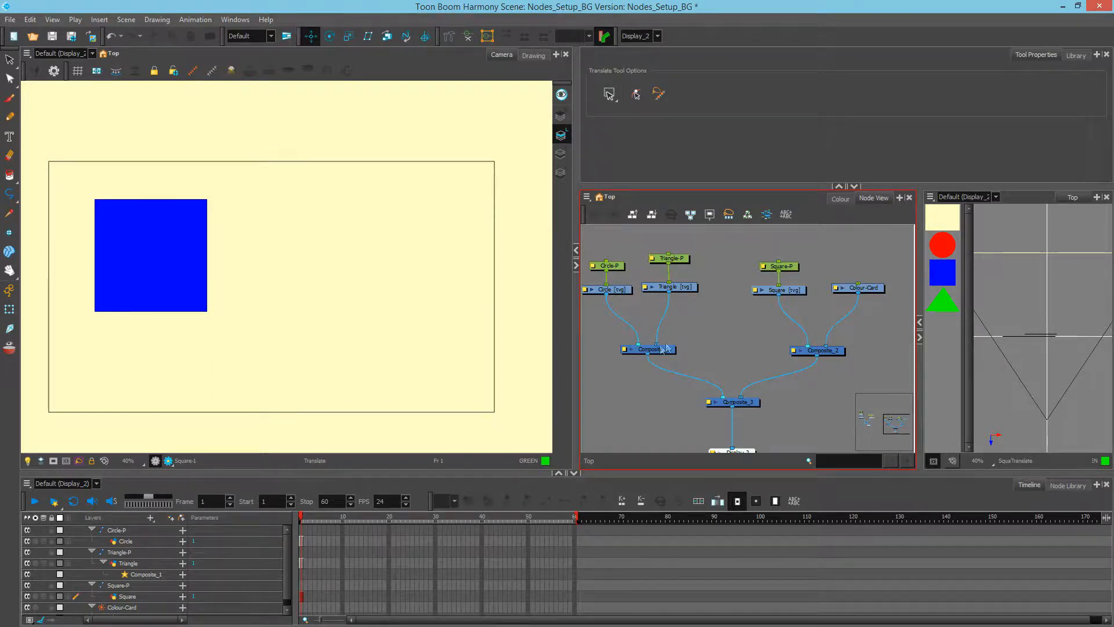
# Open the layer properties of Composite_2 and nudge the Composite_1 and Composite_2 nodes slightly upward.
pyautogui.click(793, 350)
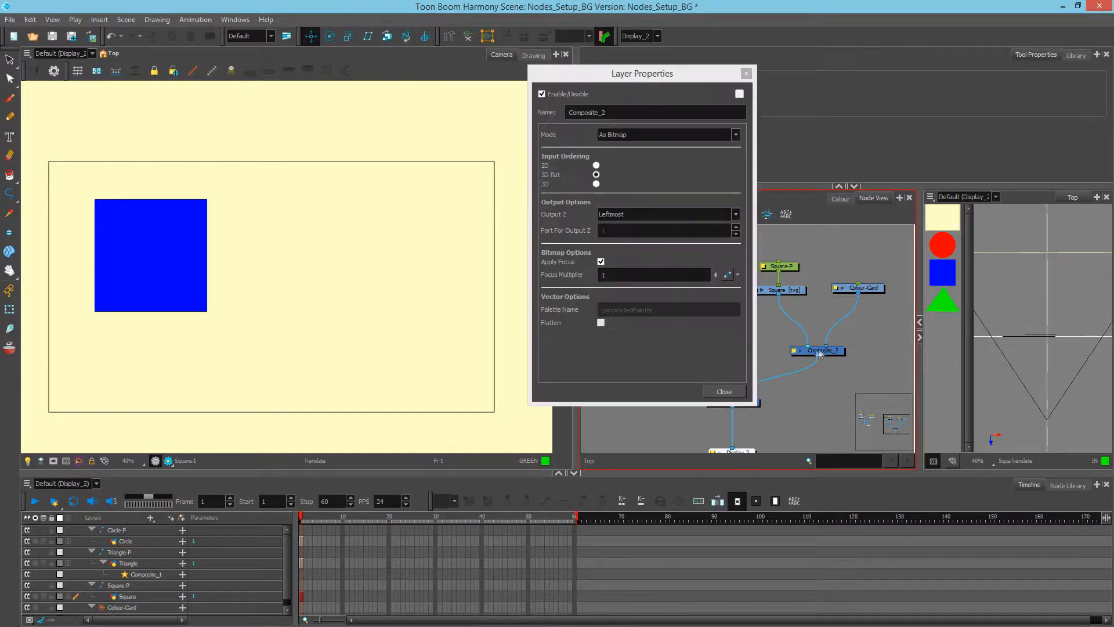
pyautogui.moveTo(667, 73); pyautogui.dragTo(474, 59)
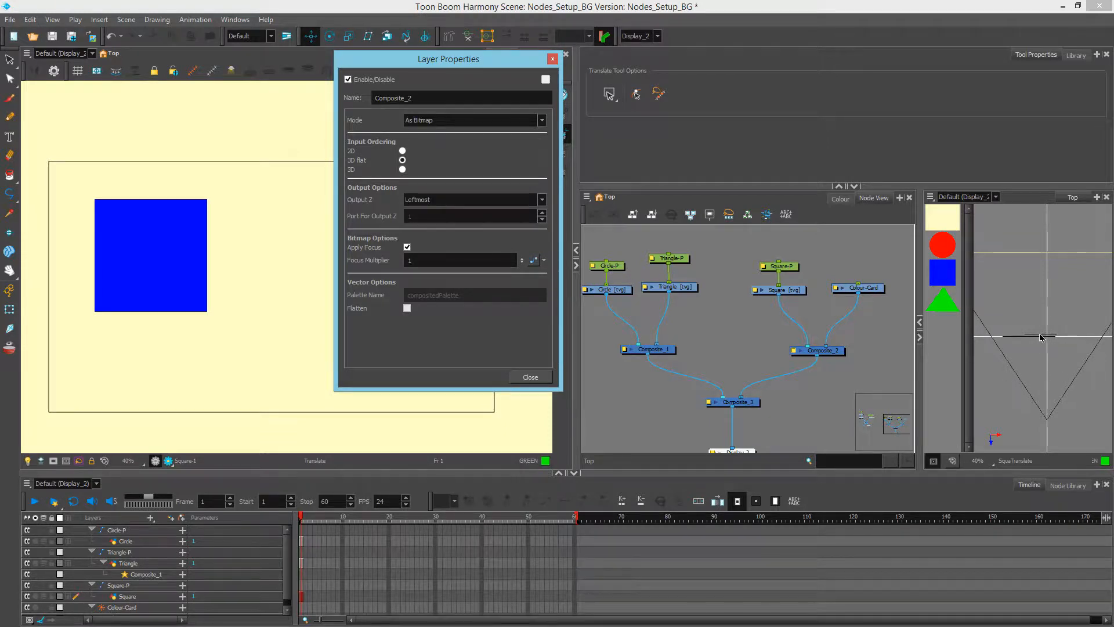
pyautogui.moveTo(666, 351); pyautogui.dragTo(658, 348)
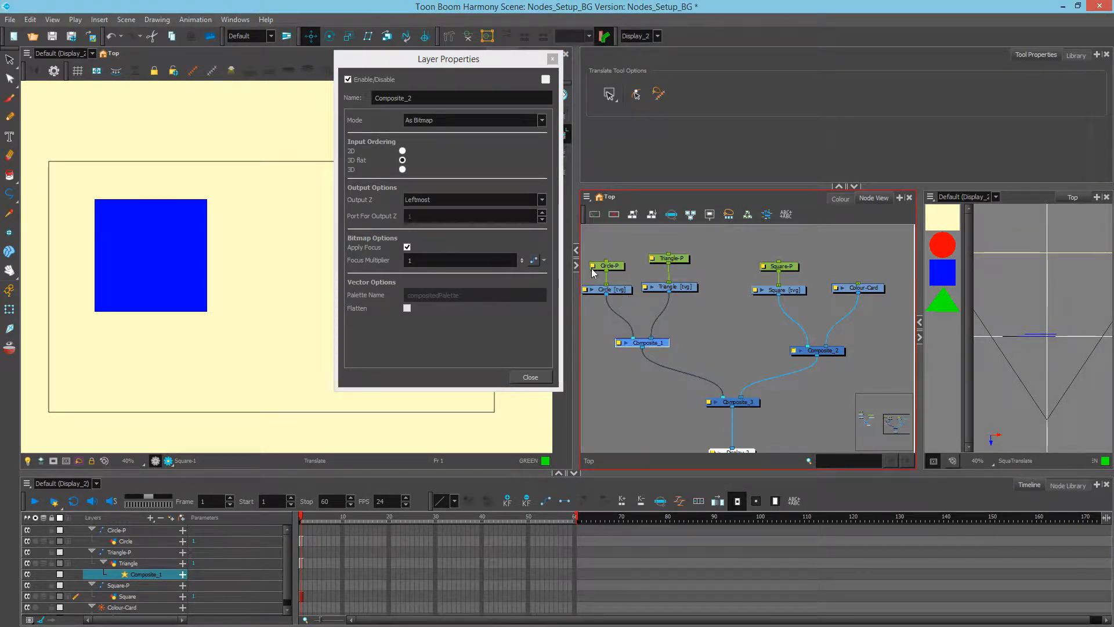
pyautogui.click(836, 355)
pyautogui.moveTo(836, 354); pyautogui.dragTo(836, 352)
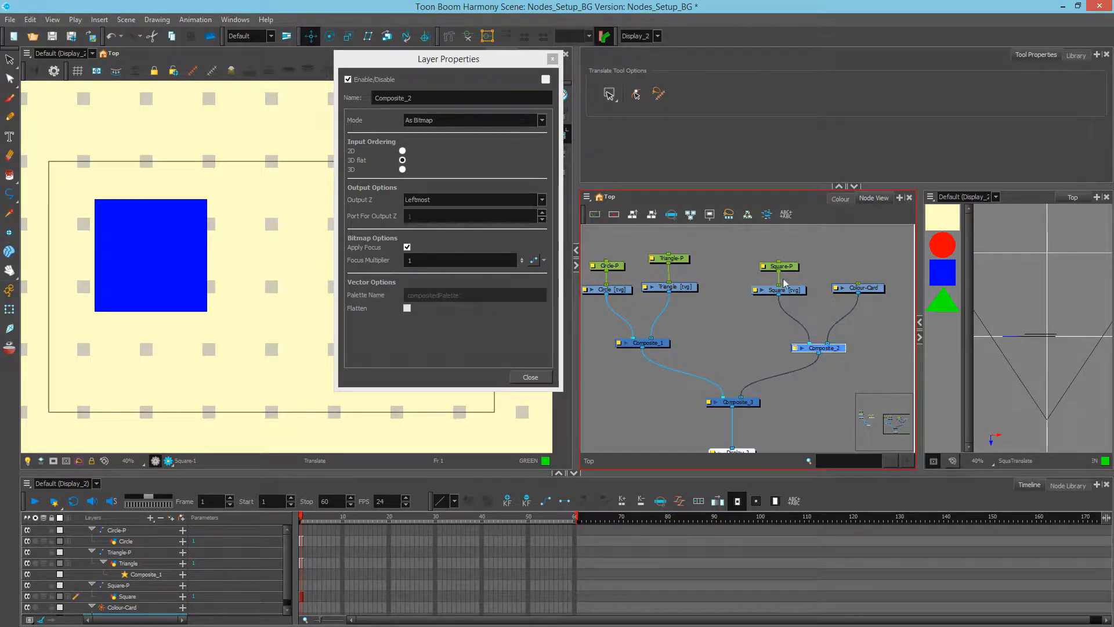
# Set Composite_2's Output Z to Rightmost, inspect both composites' input connections, and close the layer properties.
pyautogui.scroll(4, 822, 353)
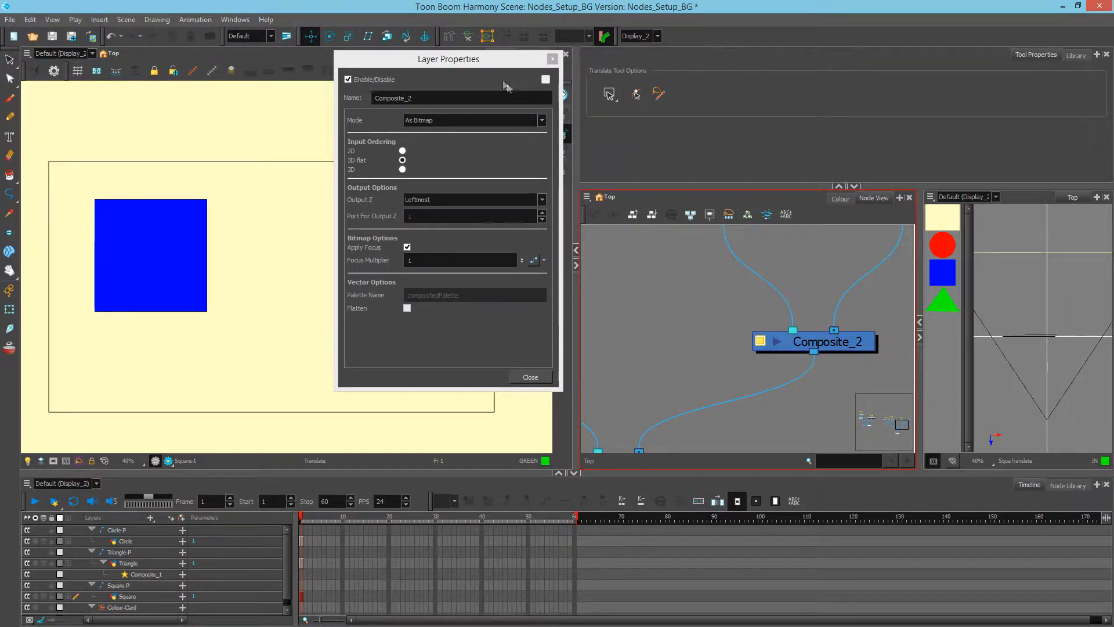
pyautogui.moveTo(478, 63); pyautogui.dragTo(569, 79)
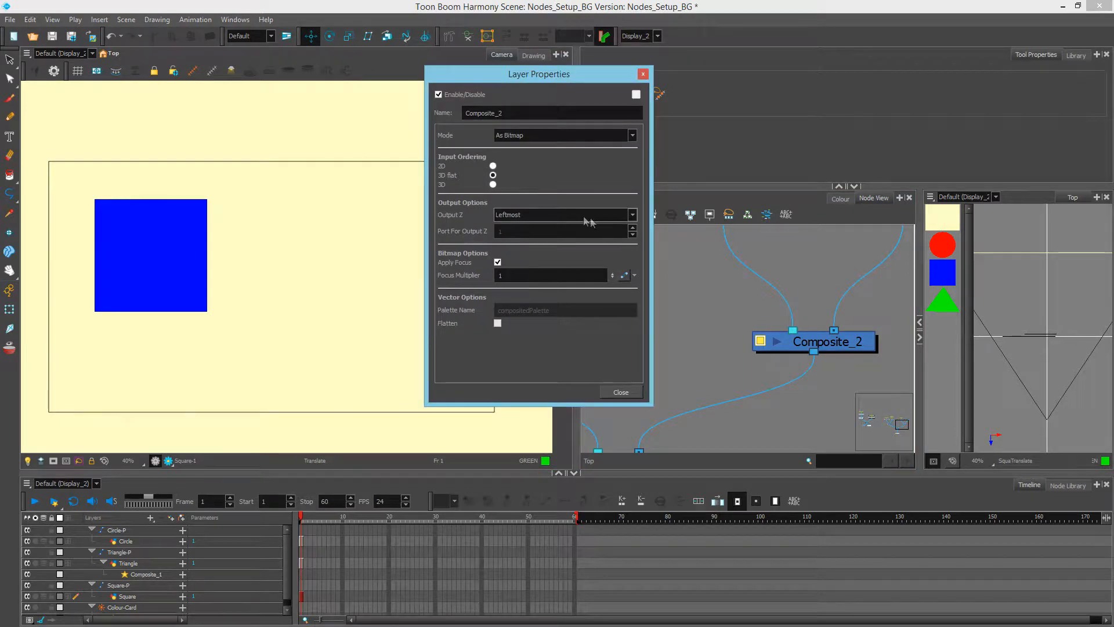
pyautogui.click(522, 214)
pyautogui.click(525, 234)
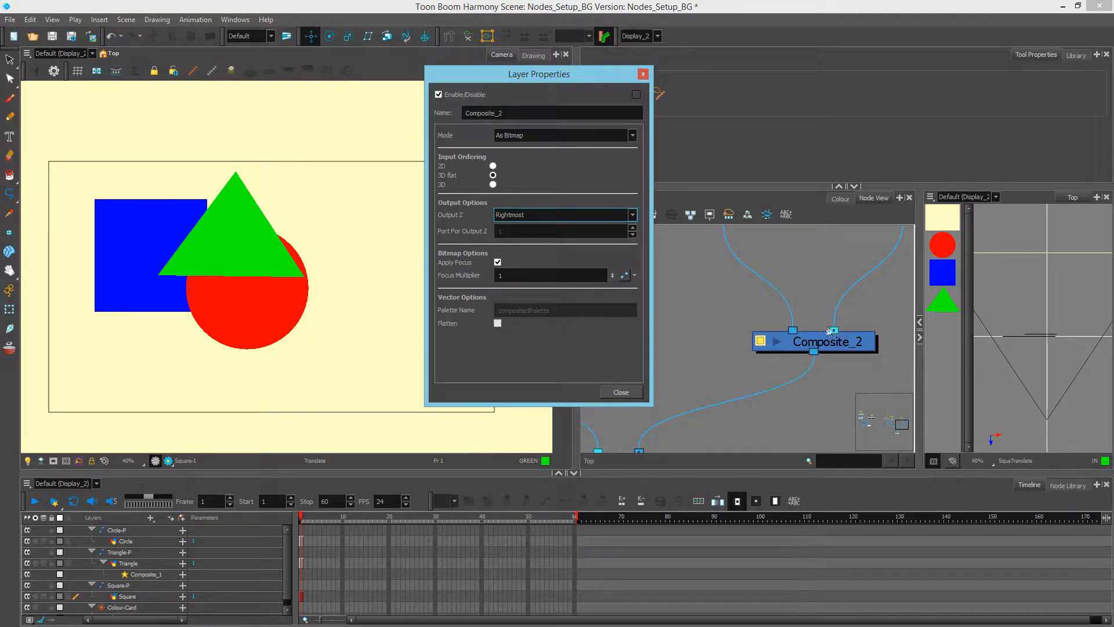
pyautogui.click(879, 290)
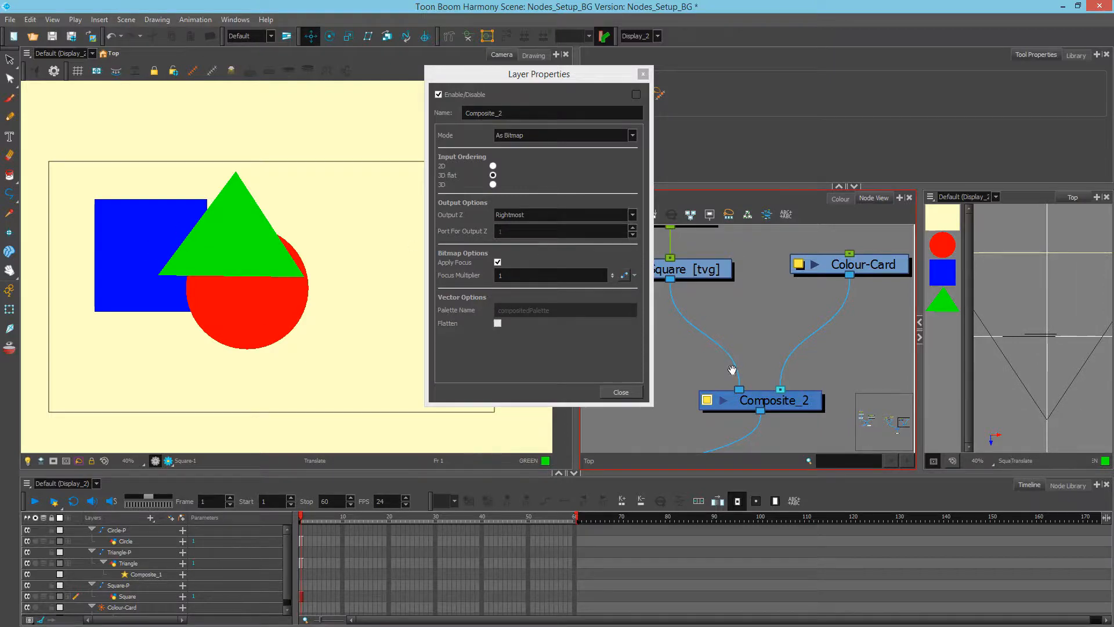
pyautogui.moveTo(732, 370); pyautogui.dragTo(1021, 371)
pyautogui.moveTo(732, 393); pyautogui.dragTo(822, 395)
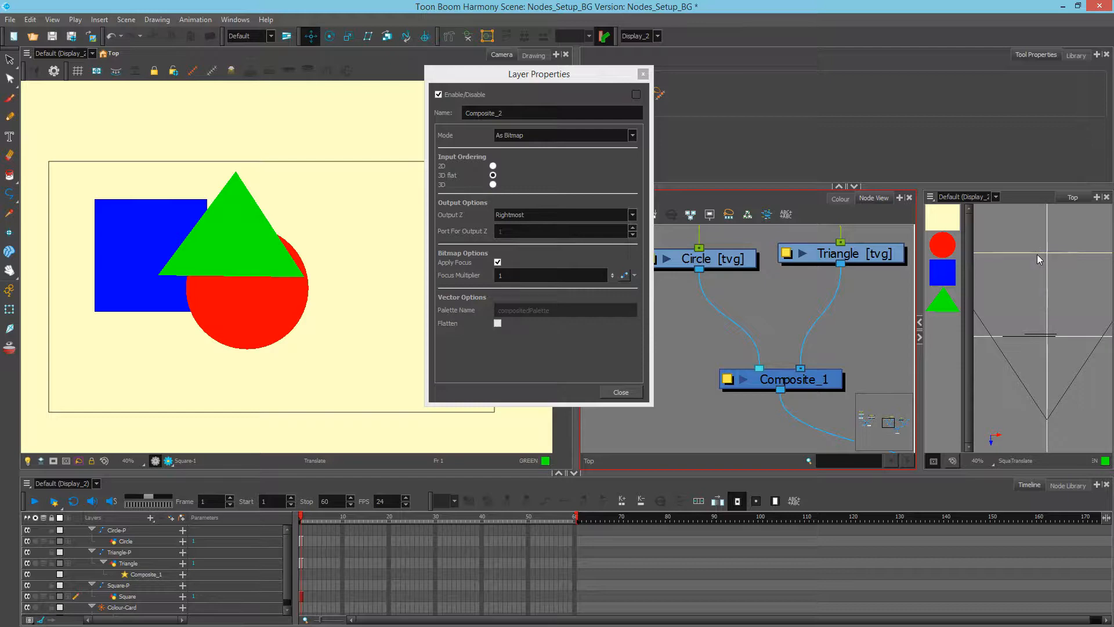
pyautogui.click(621, 392)
pyautogui.scroll(-6, 691, 363)
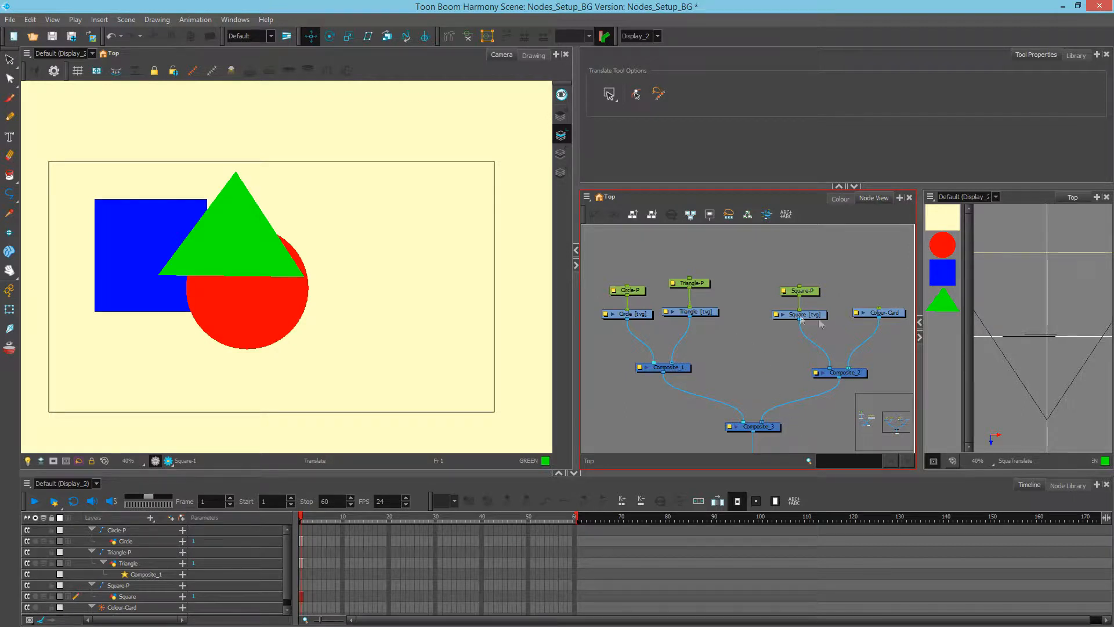
# Change the mode of Composite_2 to Pass Through in its layer properties.
pyautogui.click(816, 371)
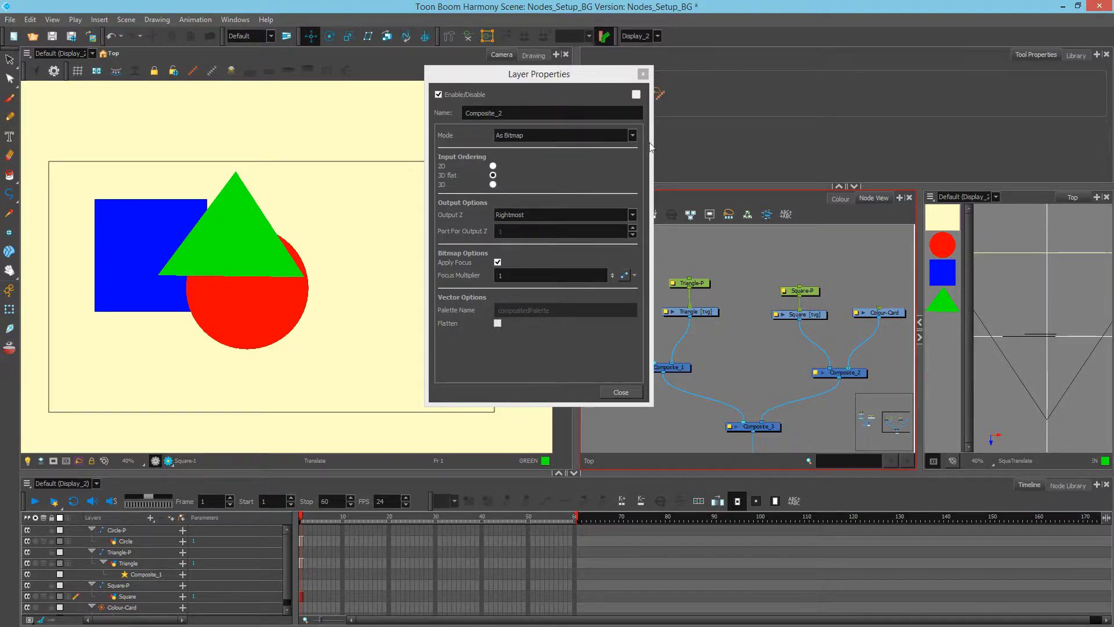
pyautogui.click(560, 136)
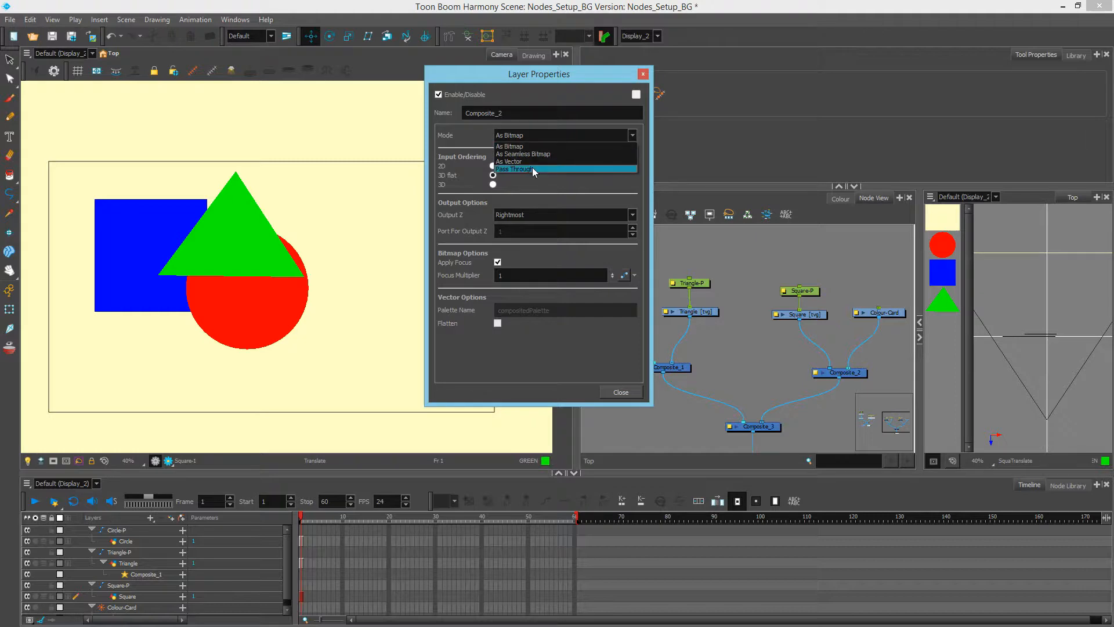
pyautogui.click(548, 169)
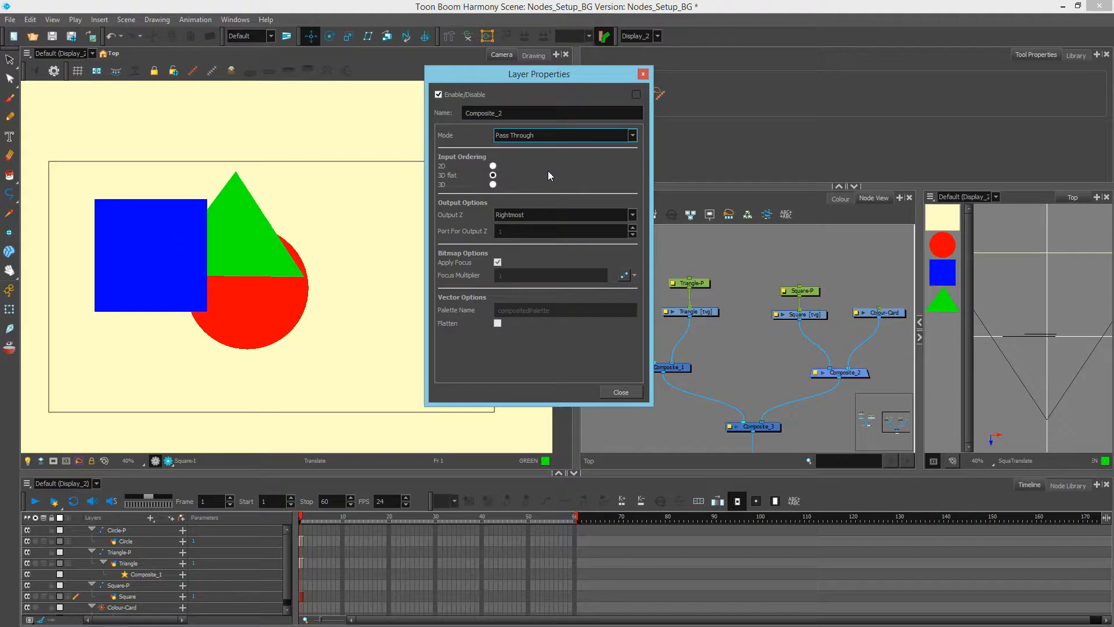
pyautogui.click(619, 392)
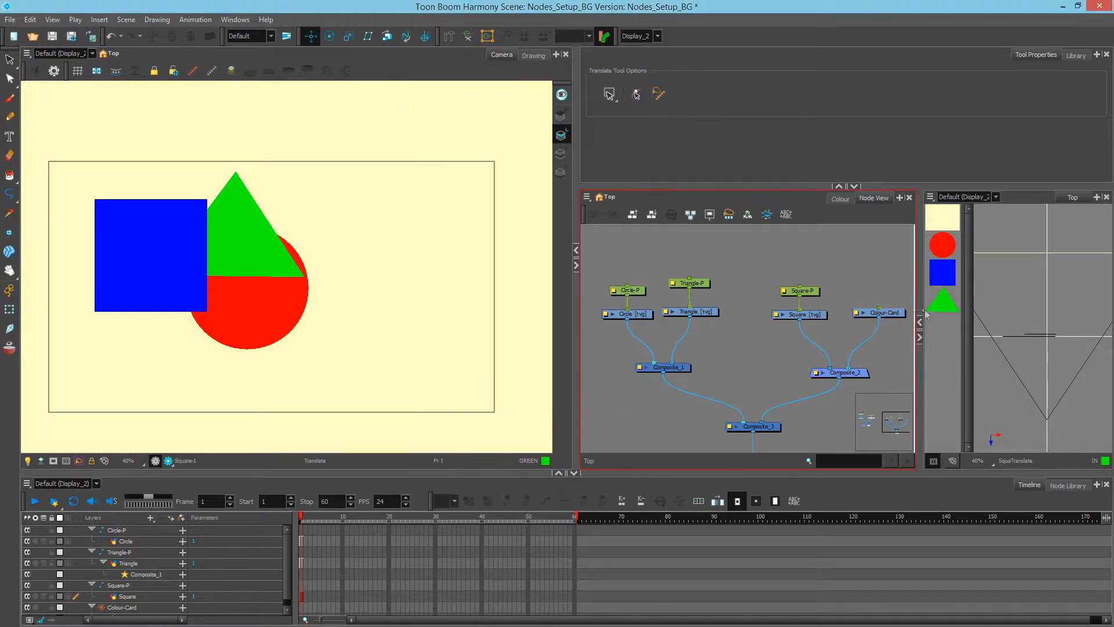
# Nudge the Colour-Card node slightly sideways and the Composite_2 node slightly upward.
pyautogui.click(896, 317)
pyautogui.moveTo(897, 316); pyautogui.dragTo(895, 316)
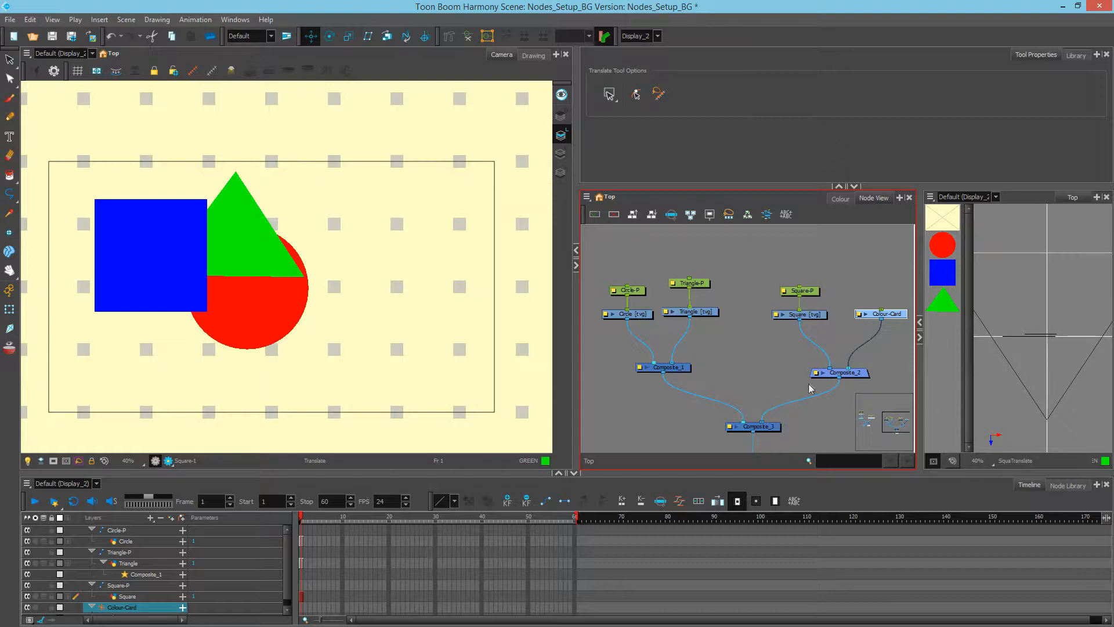
pyautogui.moveTo(857, 373); pyautogui.dragTo(856, 364)
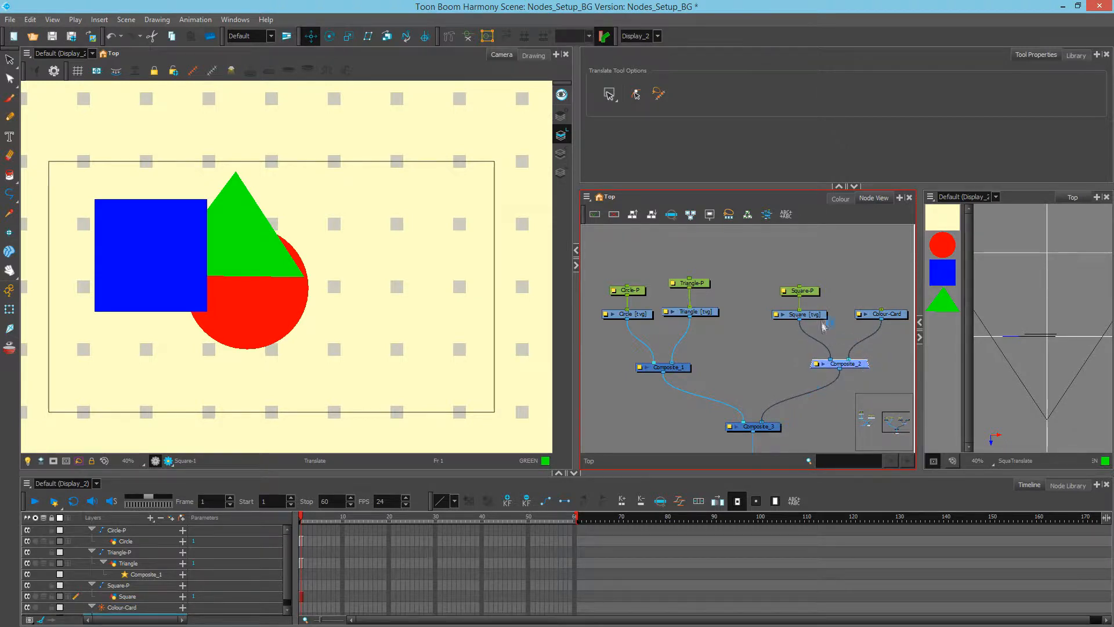
# Change the mode of Composite_1 to Pass Through in its layer properties.
pyautogui.doubleClick(641, 367)
pyautogui.click(552, 137)
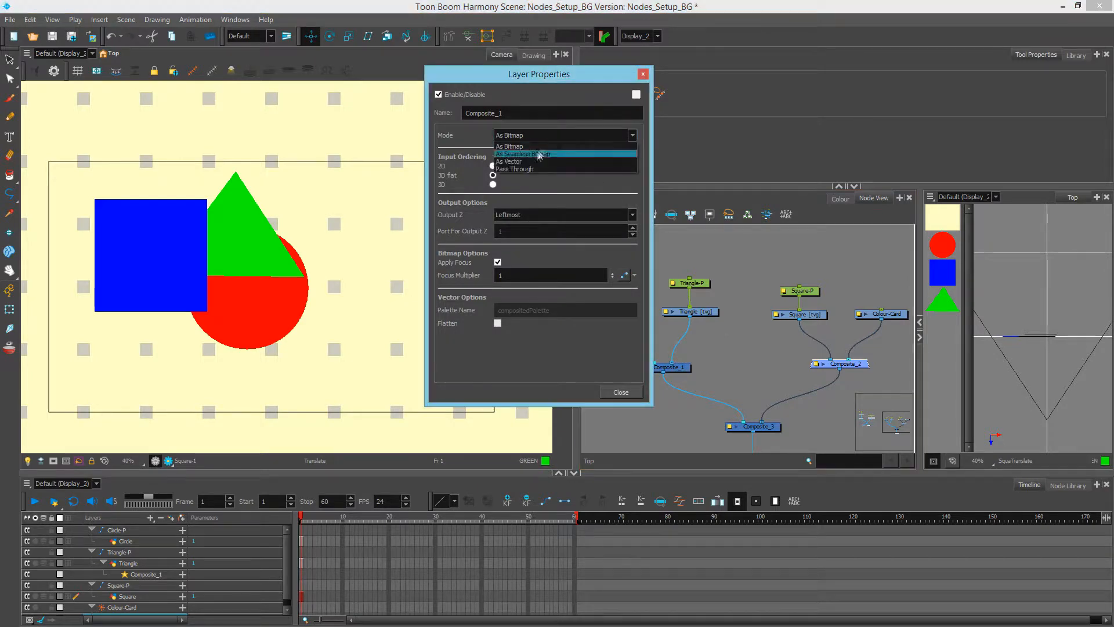
pyautogui.click(526, 174)
pyautogui.click(617, 391)
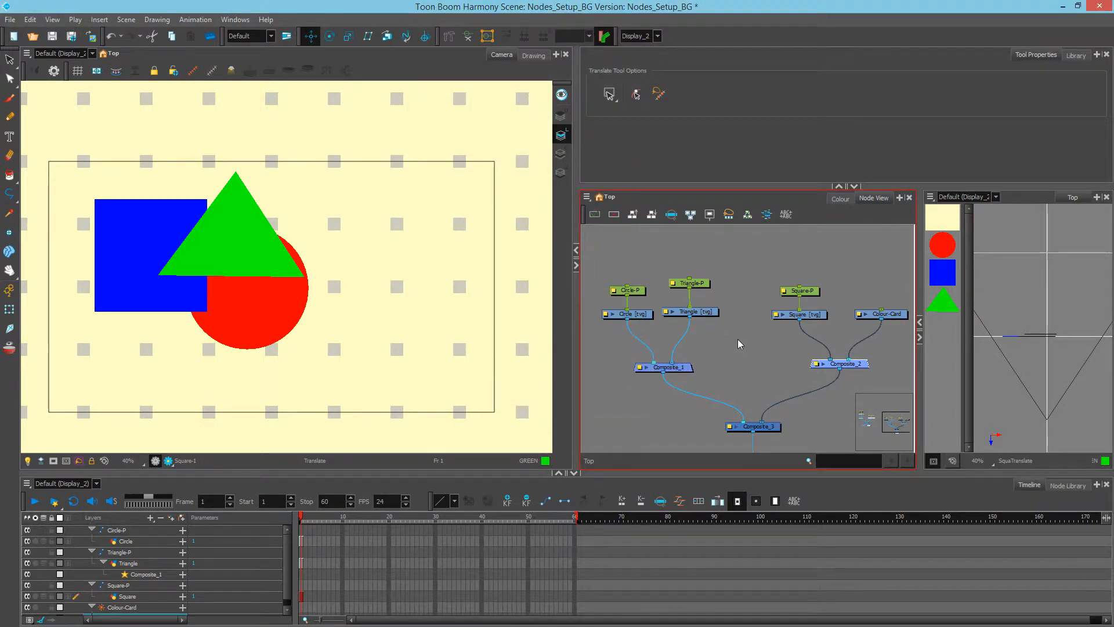
# Select the Triangle, Circle and Colour-Card nodes one after another to check how each layer composites.
pyautogui.click(705, 312)
pyautogui.click(172, 200)
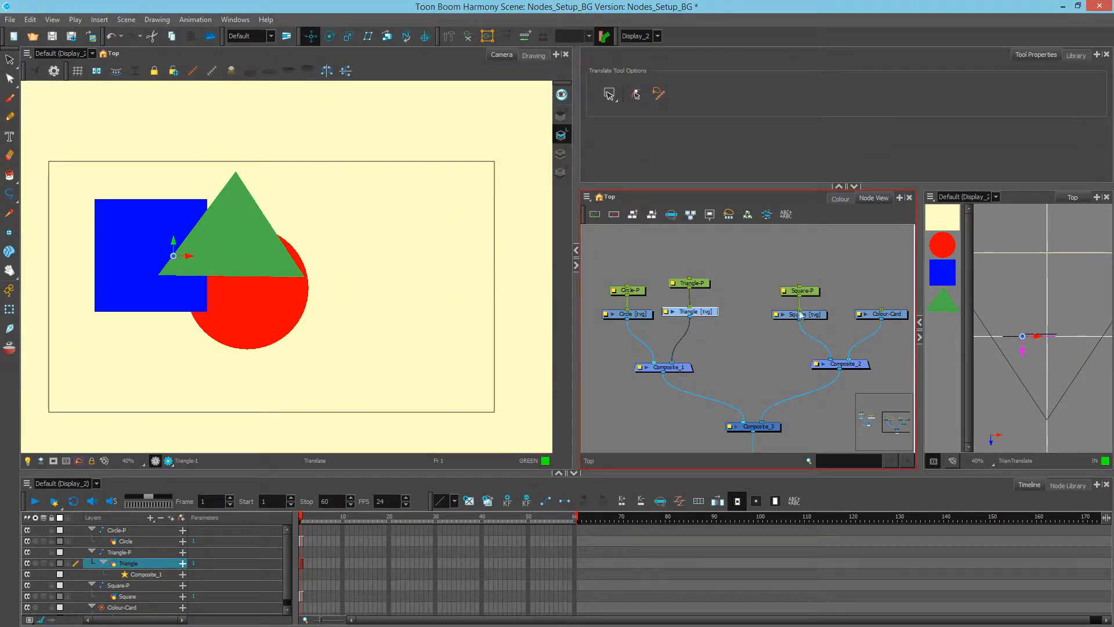
pyautogui.click(626, 315)
pyautogui.click(892, 316)
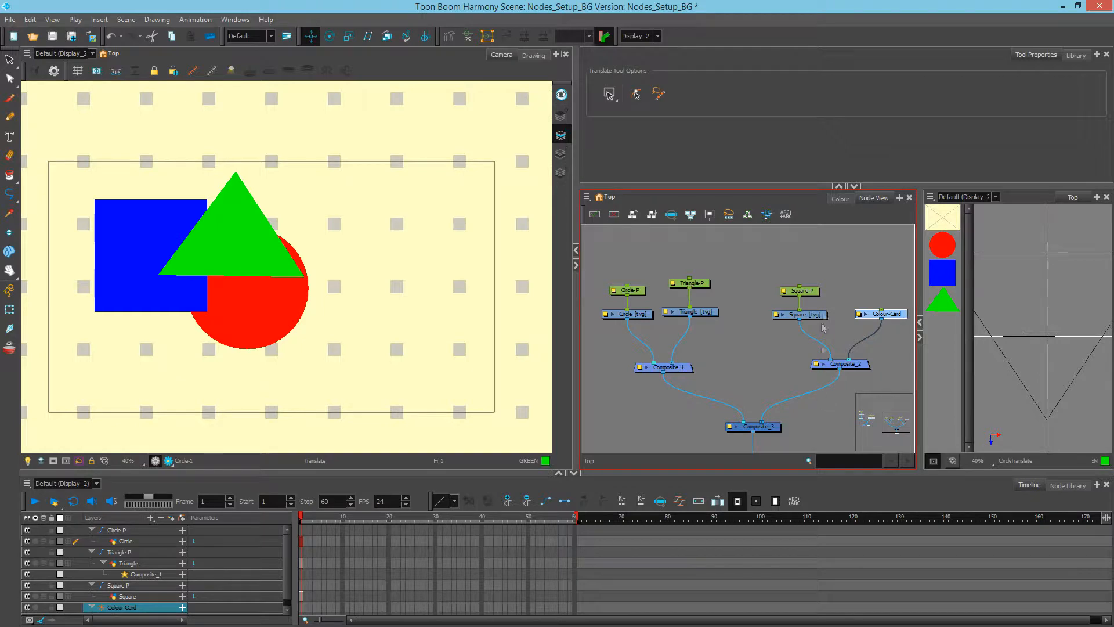
# Swap the input order on Composite_3 so Composite_2 and Composite_1 exchange ports.
pyautogui.click(769, 336)
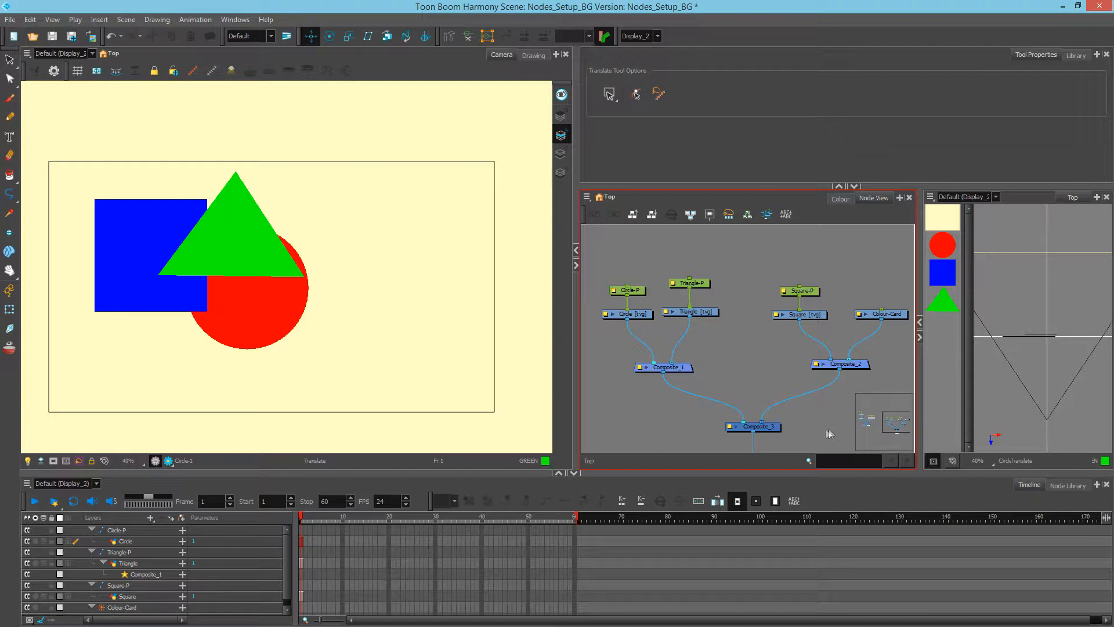
pyautogui.moveTo(761, 423); pyautogui.dragTo(736, 423)
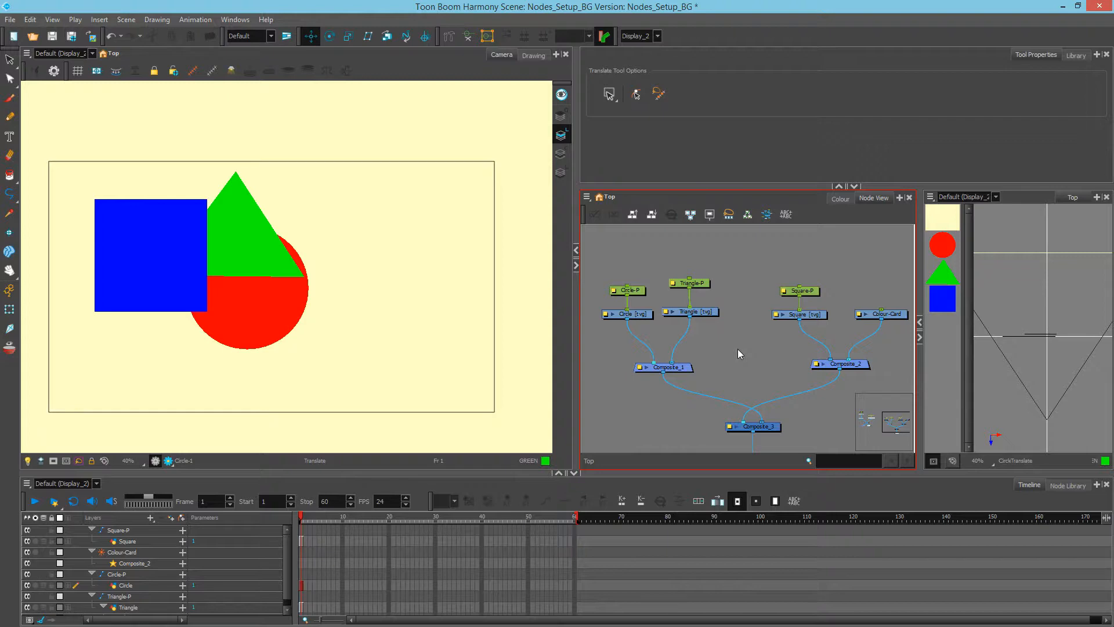
# Review the available mode options in Composite_1's layer properties without choosing a different one.
pyautogui.click(640, 367)
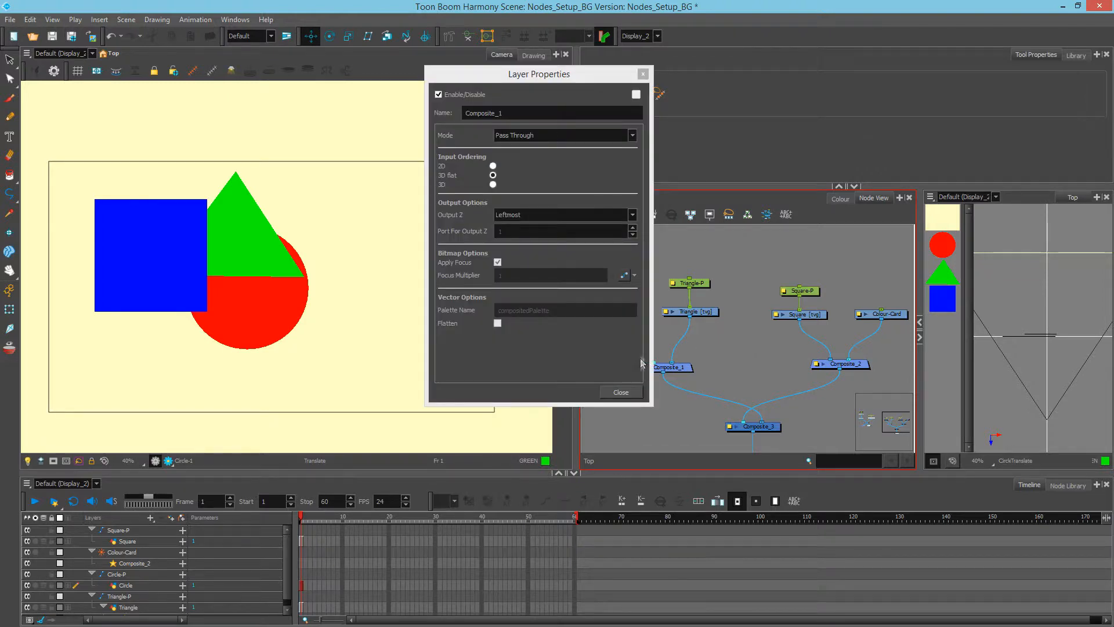
pyautogui.click(575, 135)
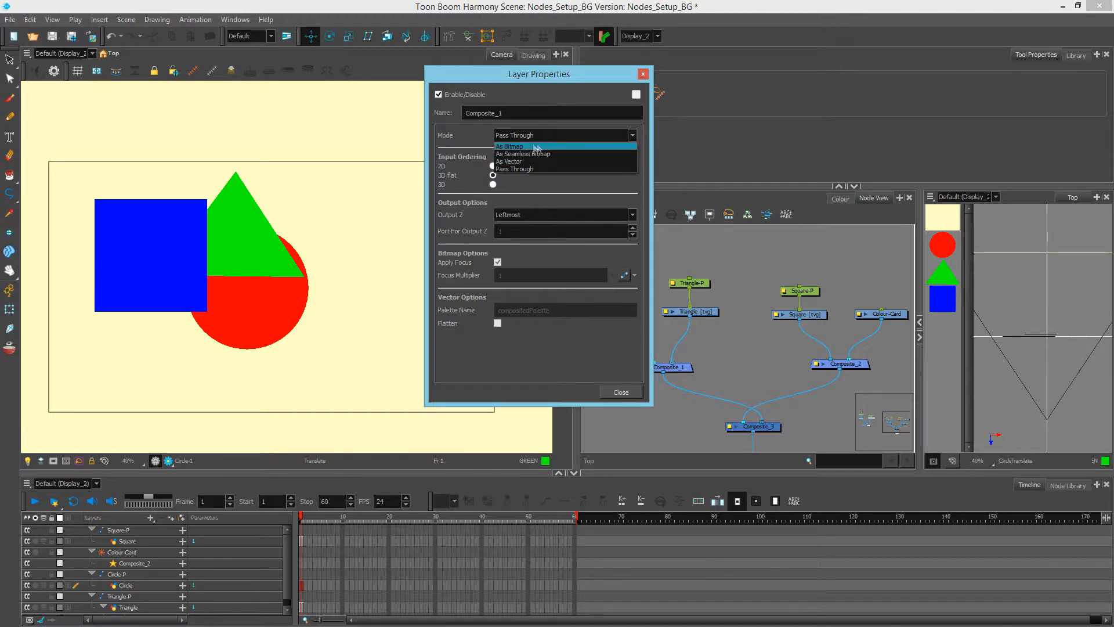
pyautogui.click(475, 138)
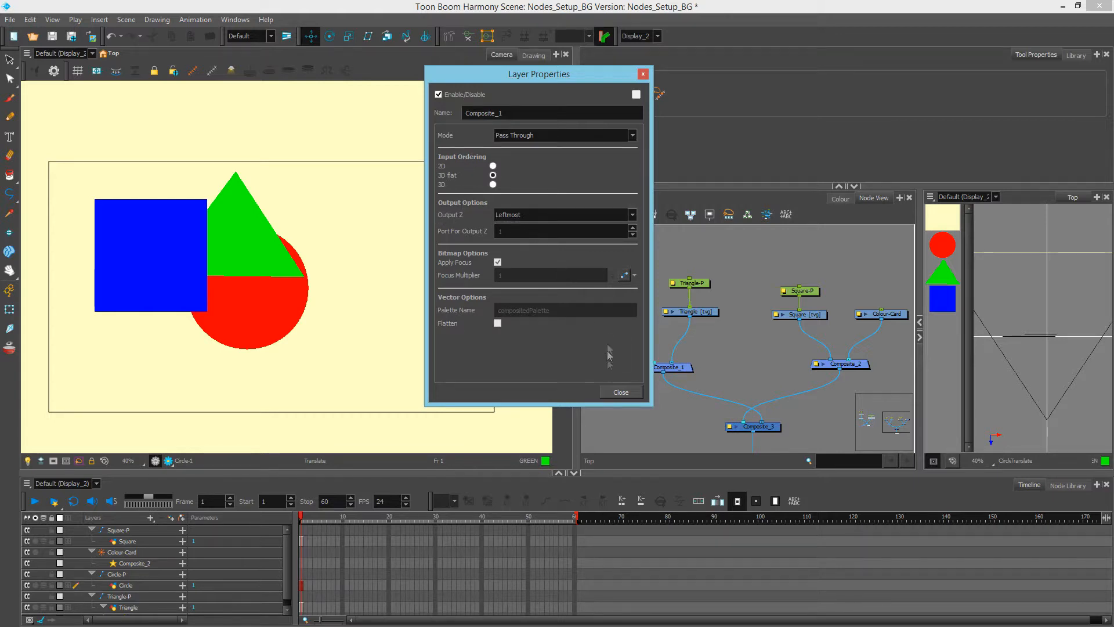
# Close Composite_1's layer properties and set the mode of Composite_2 to As Bitmap.
pyautogui.click(622, 393)
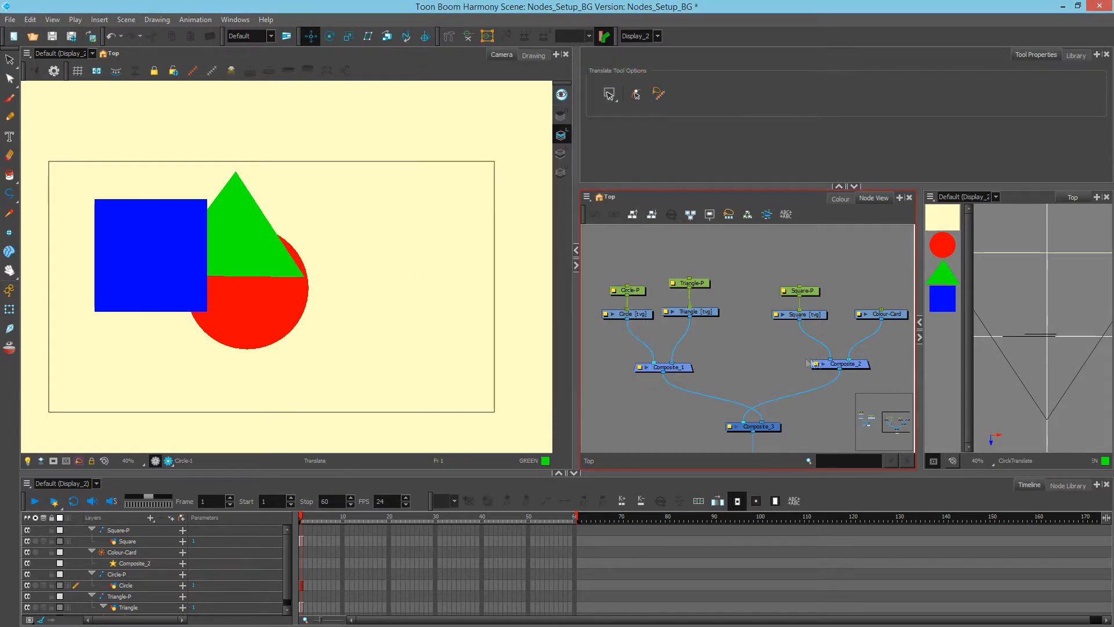
pyautogui.scroll(3, 829, 365)
pyautogui.click(795, 374)
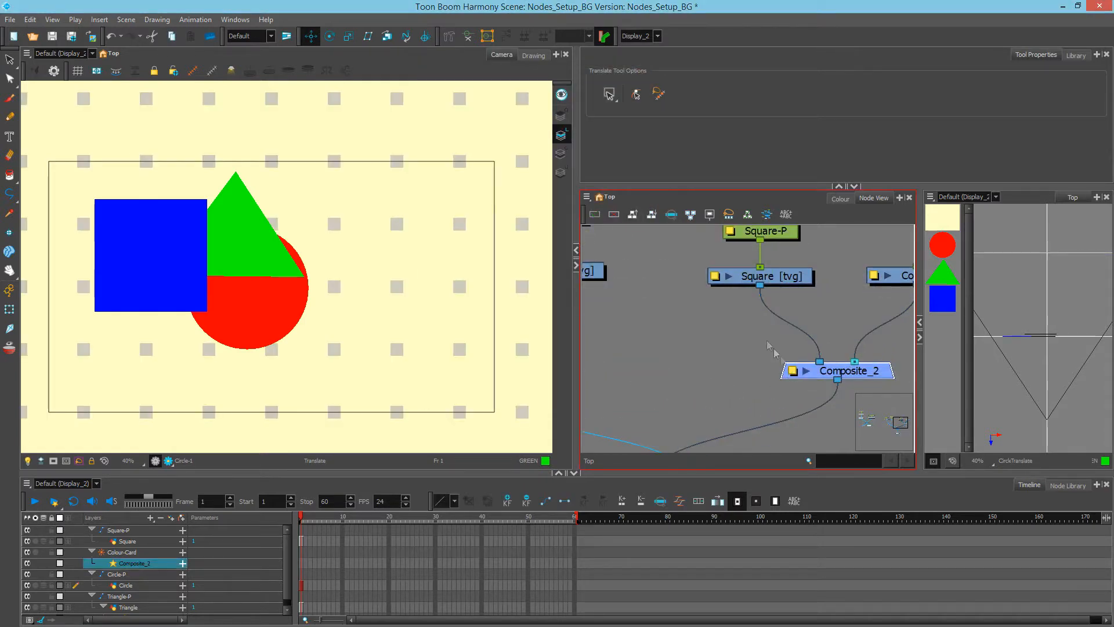
pyautogui.doubleClick(800, 373)
pyautogui.click(520, 135)
pyautogui.click(520, 146)
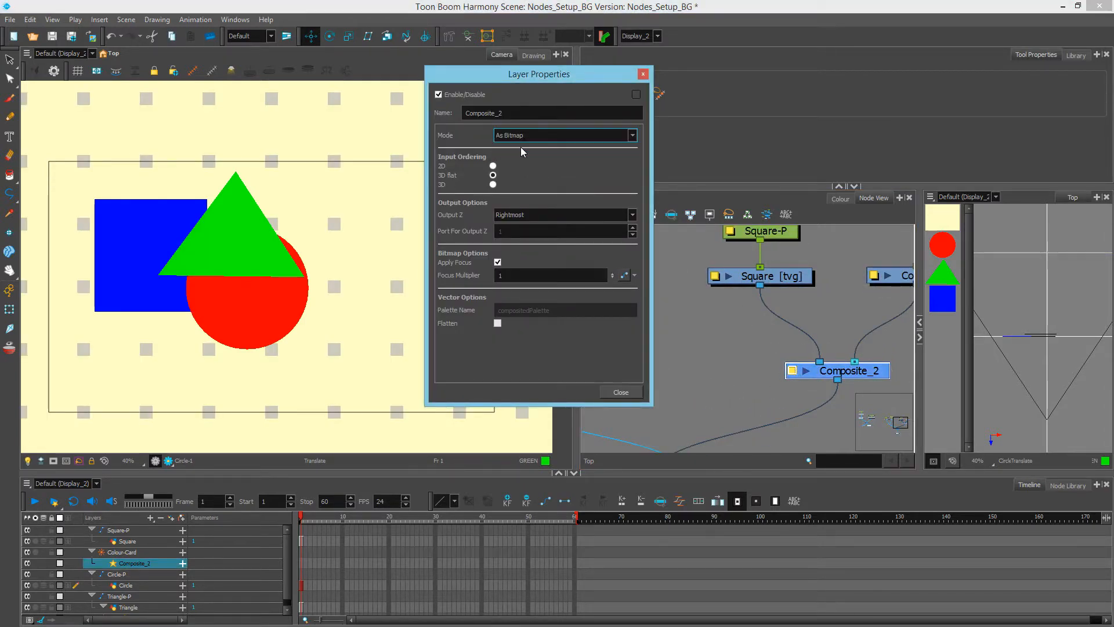
pyautogui.click(621, 392)
# Reconnect the Circle and Triangle cables from Composite_1 into Composite_2 beside the Square and Colour-Card inputs.
pyautogui.click(709, 390)
pyautogui.scroll(-3, 754, 290)
pyautogui.moveTo(619, 330); pyautogui.dragTo(794, 325)
pyautogui.moveTo(592, 328); pyautogui.dragTo(794, 324)
# Set Composite_2's Output Z to Leftmost in its layer properties.
pyautogui.scroll(5, 836, 334)
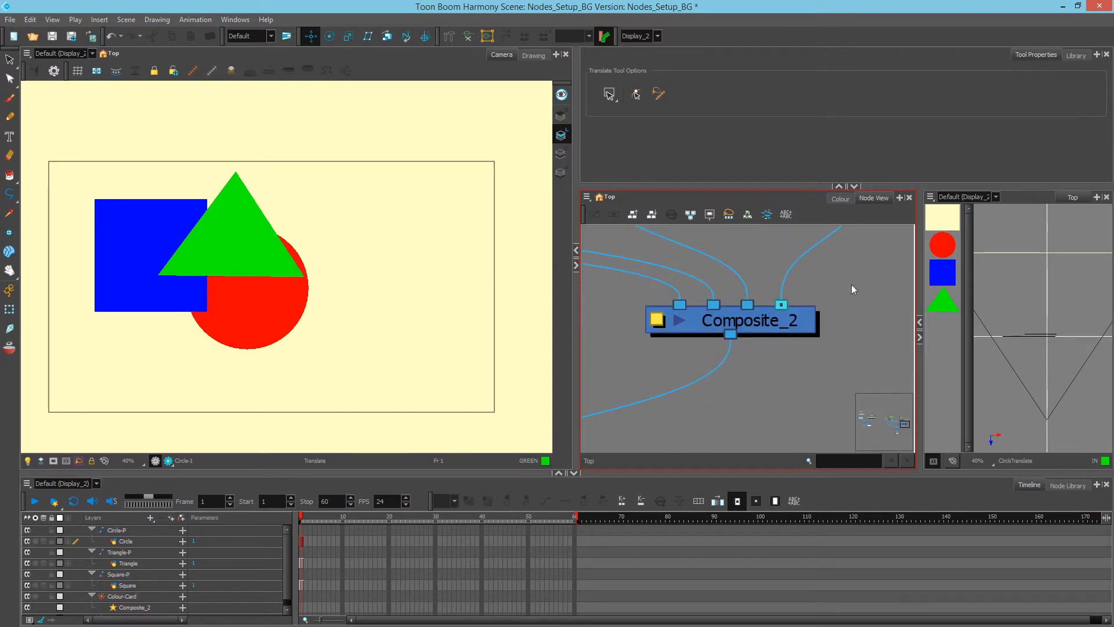
pyautogui.scroll(2, 855, 300)
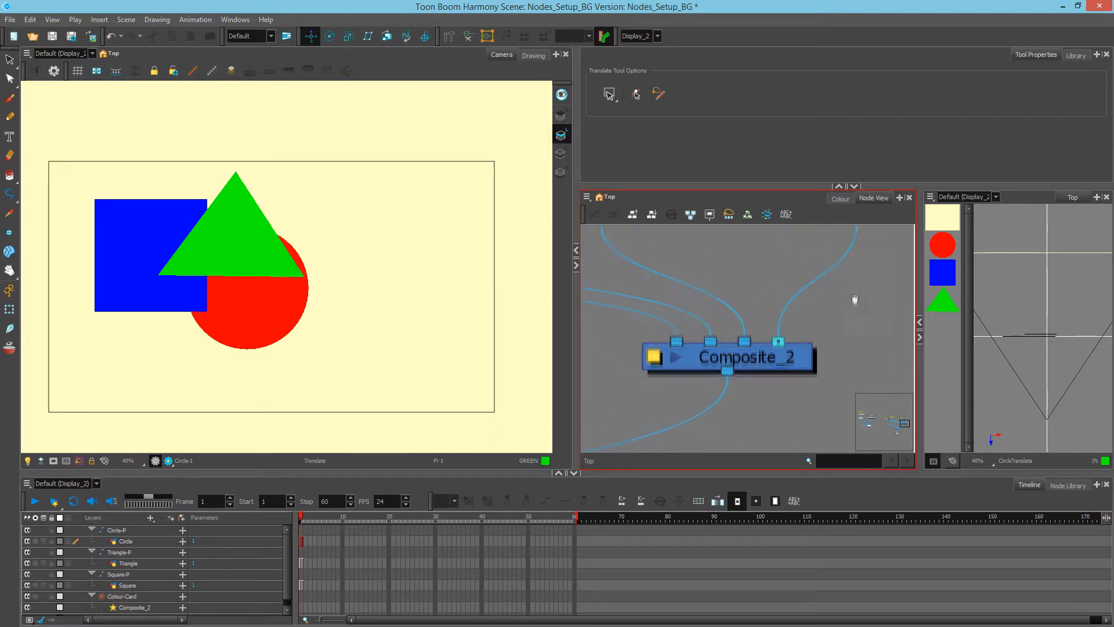
pyautogui.click(655, 362)
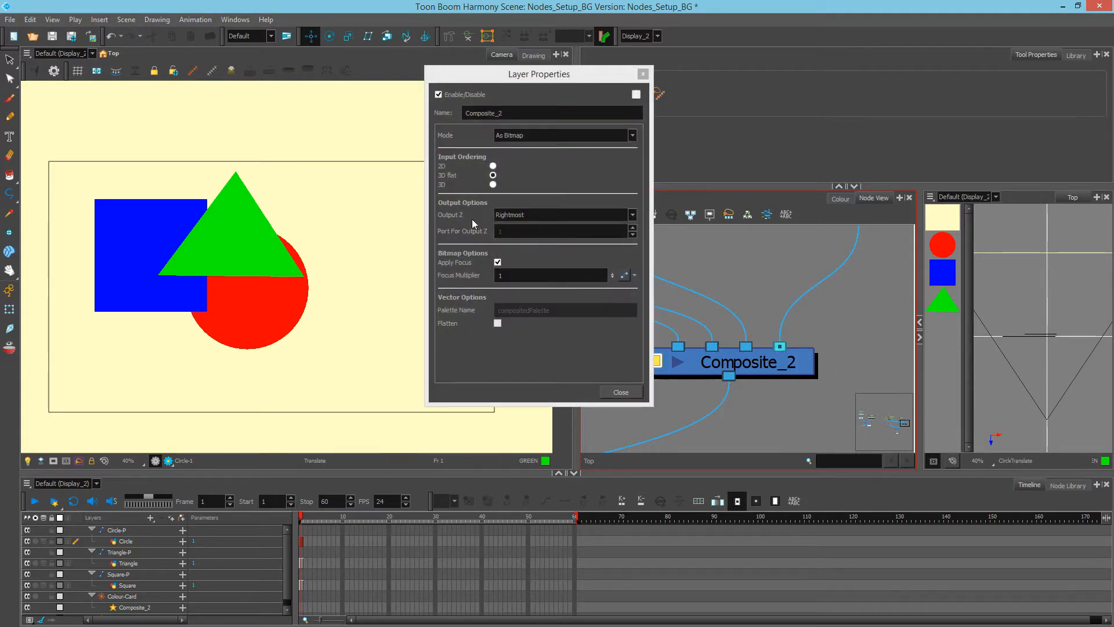
pyautogui.moveTo(548, 74); pyautogui.dragTo(511, 74)
pyautogui.click(491, 217)
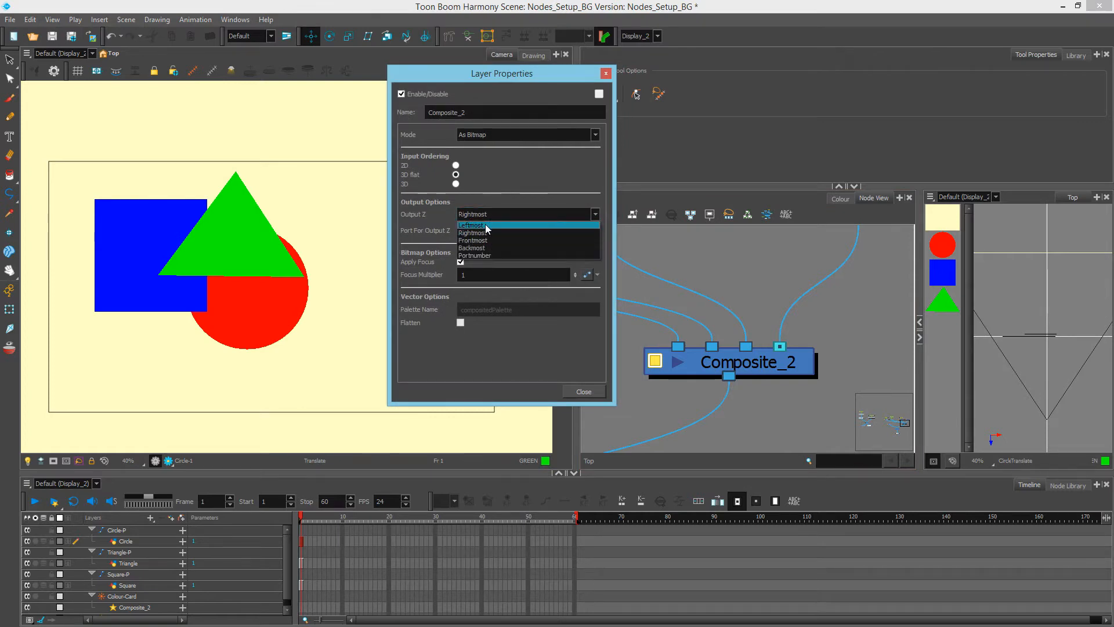
pyautogui.click(486, 224)
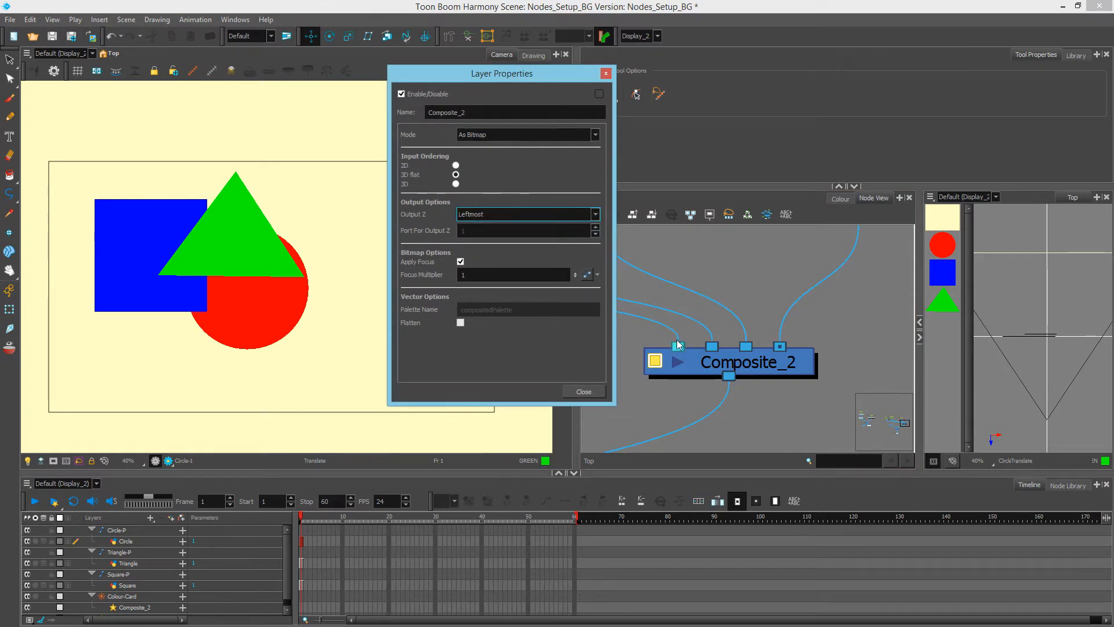
# Try Portnumber as Composite_2's Output Z with a different port, and restore the Leftmost option.
pyautogui.click(482, 217)
pyautogui.click(480, 214)
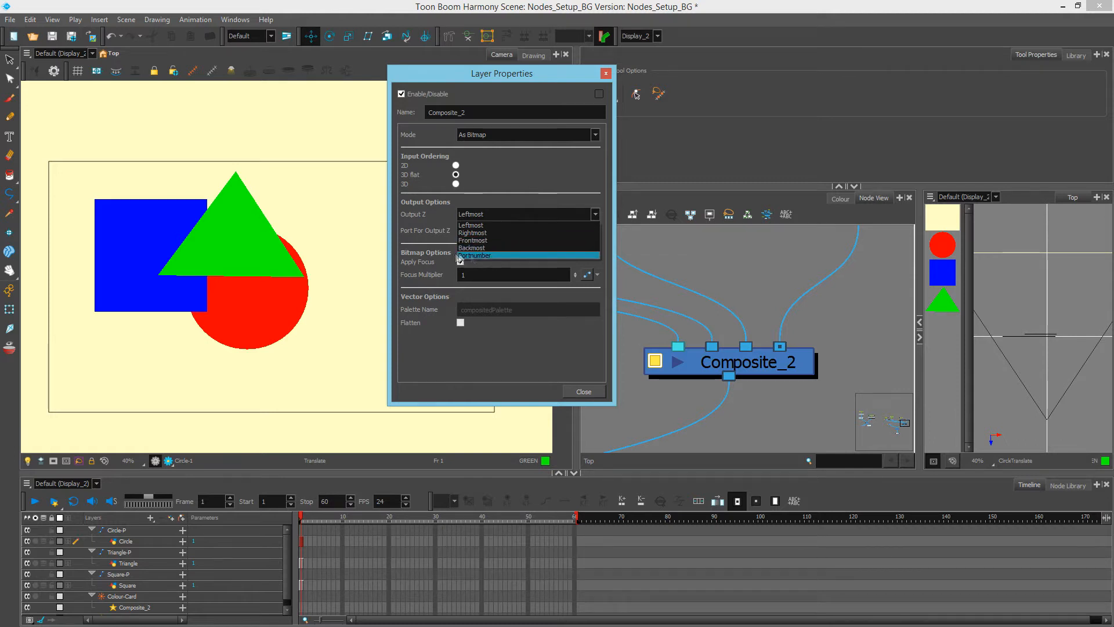
pyautogui.click(495, 255)
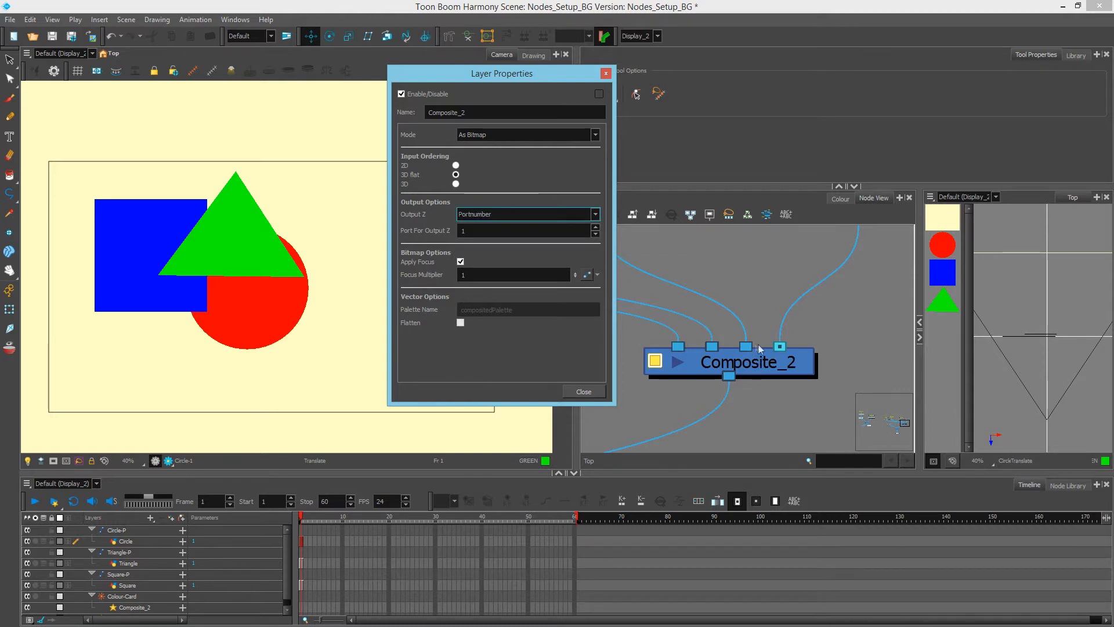
pyautogui.click(476, 231)
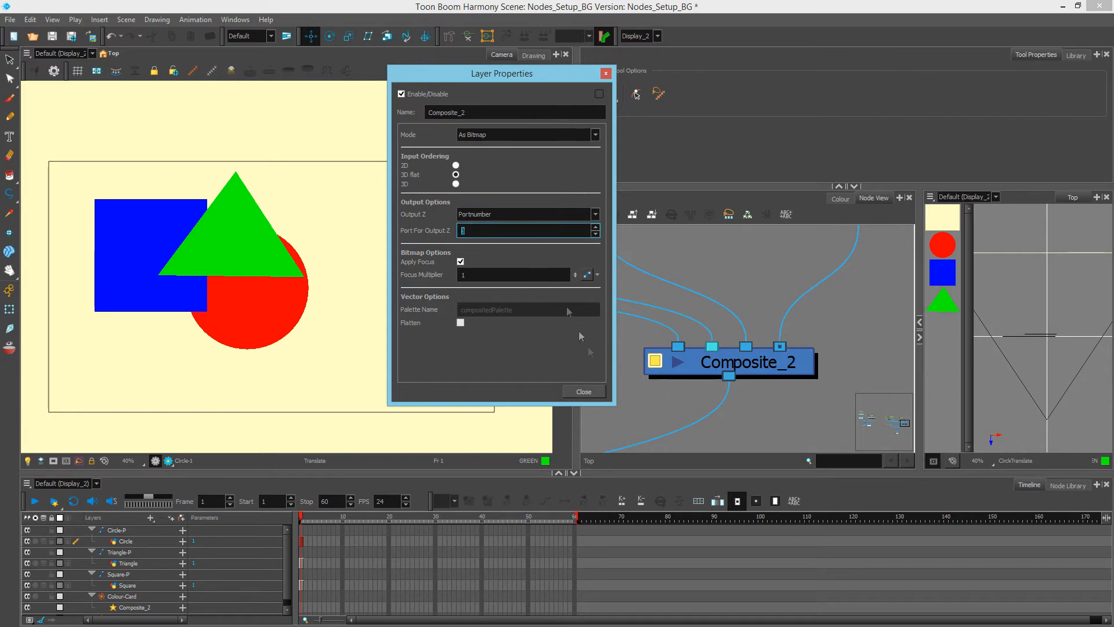
pyautogui.click(493, 217)
pyautogui.click(483, 226)
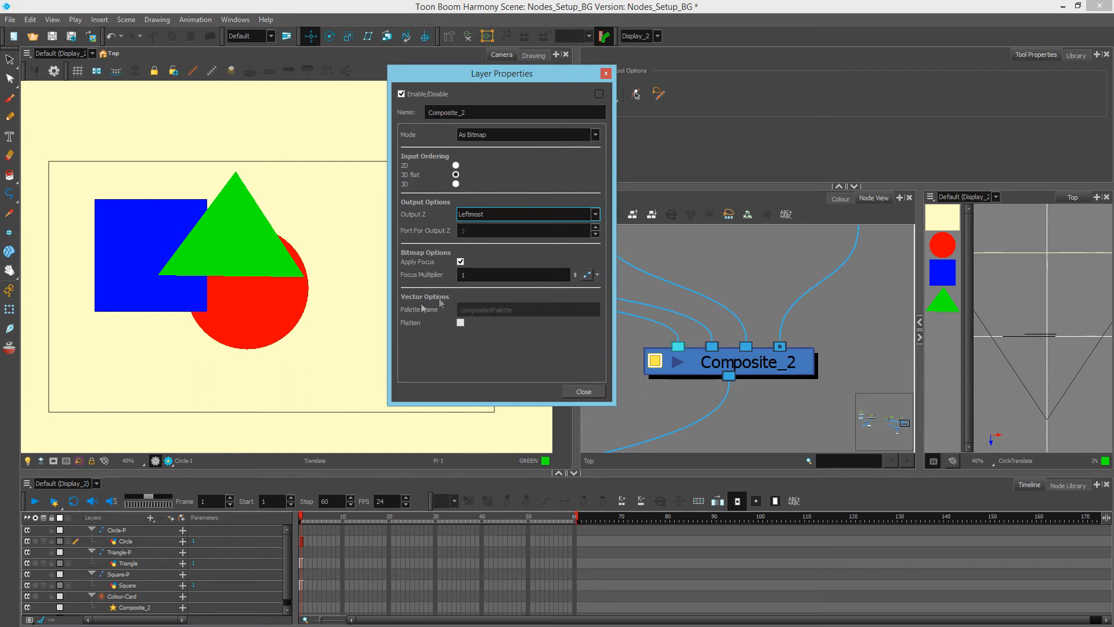
# Try the As Vector and As Bitmap modes on Composite_2 and set its mode to Pass Through.
pyautogui.click(493, 136)
pyautogui.click(483, 160)
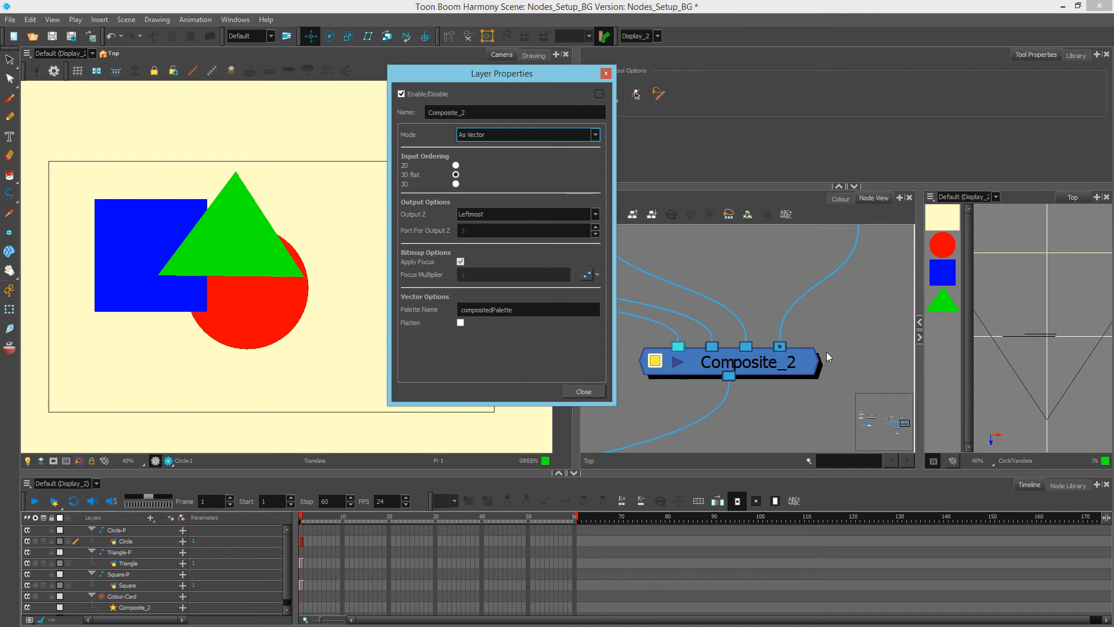
pyautogui.click(479, 135)
pyautogui.click(479, 149)
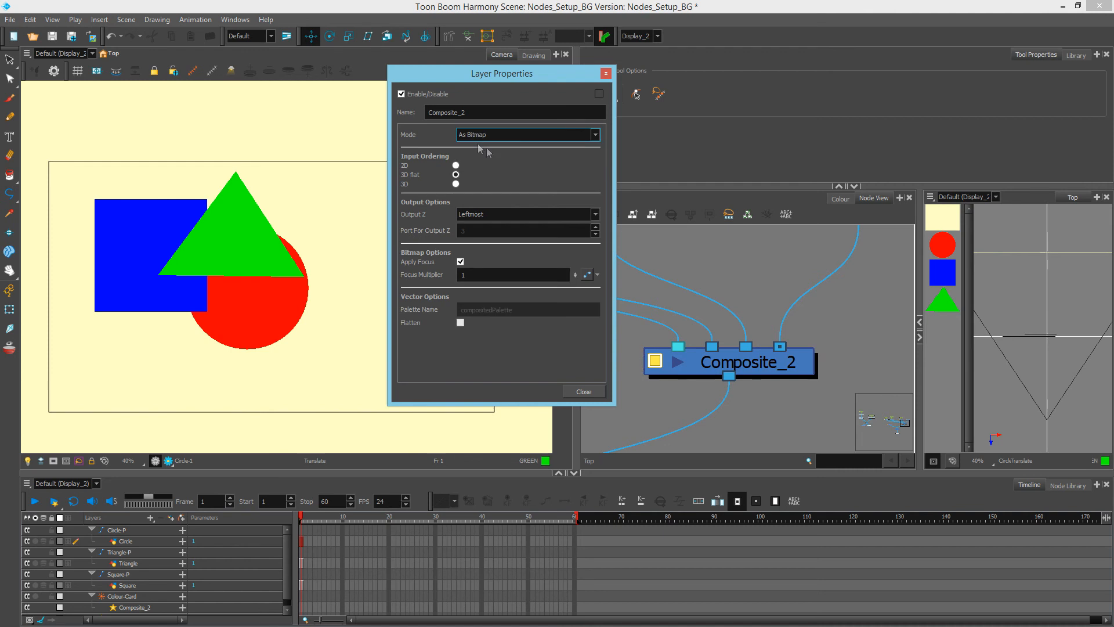
pyautogui.click(511, 135)
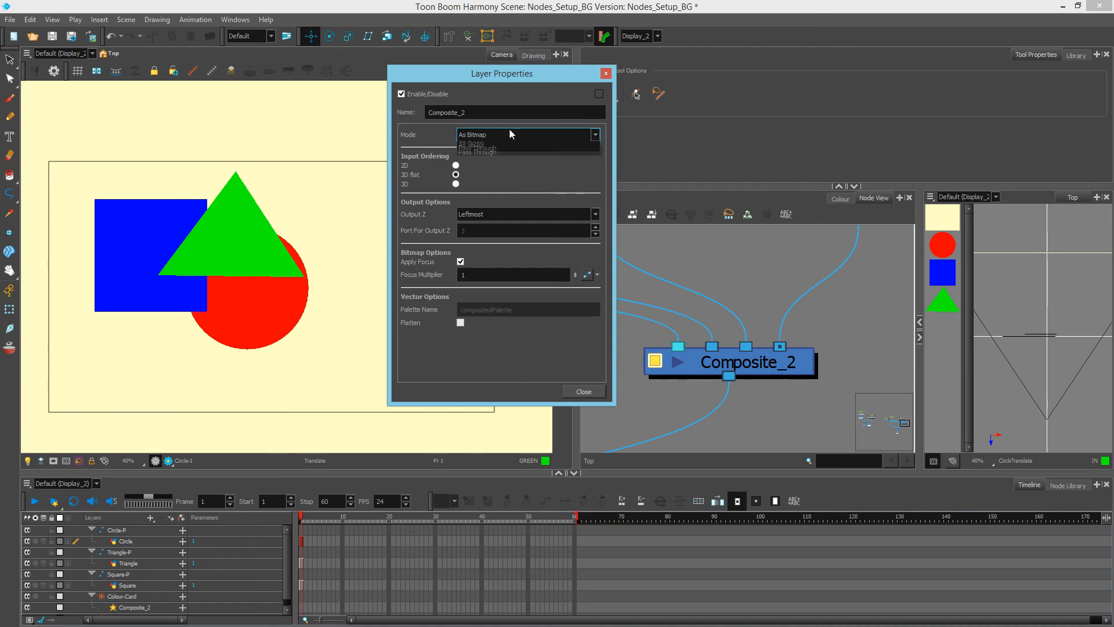
pyautogui.click(493, 171)
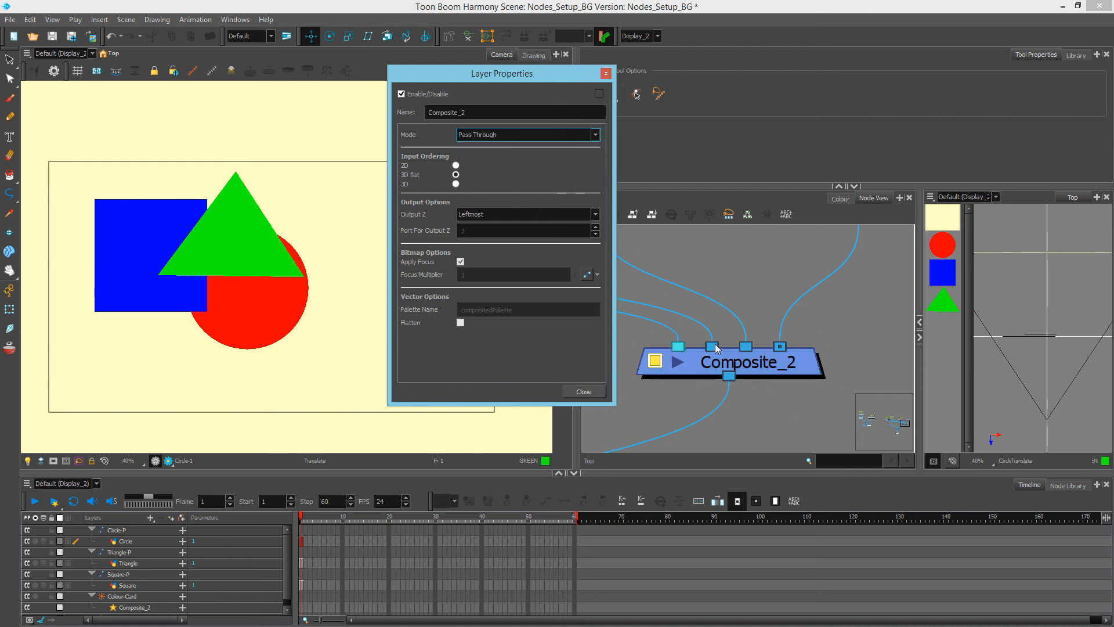